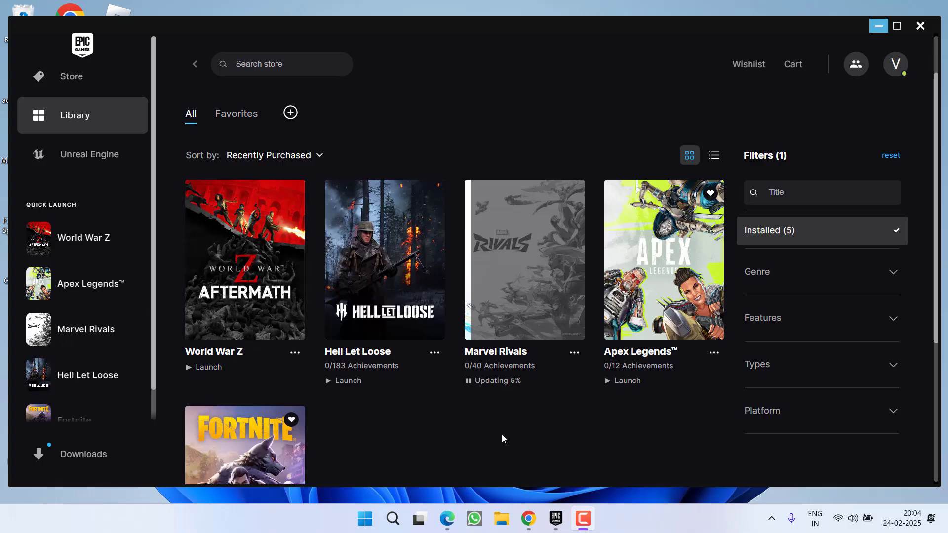
# Open the %localappdata% folder from the Run dialog.
pyautogui.rightClick(356, 522)
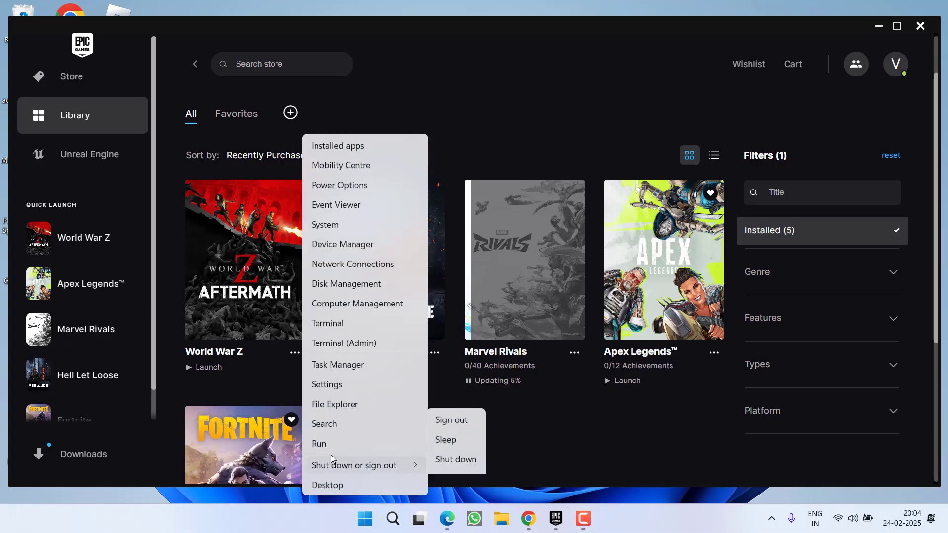
pyautogui.click(329, 437)
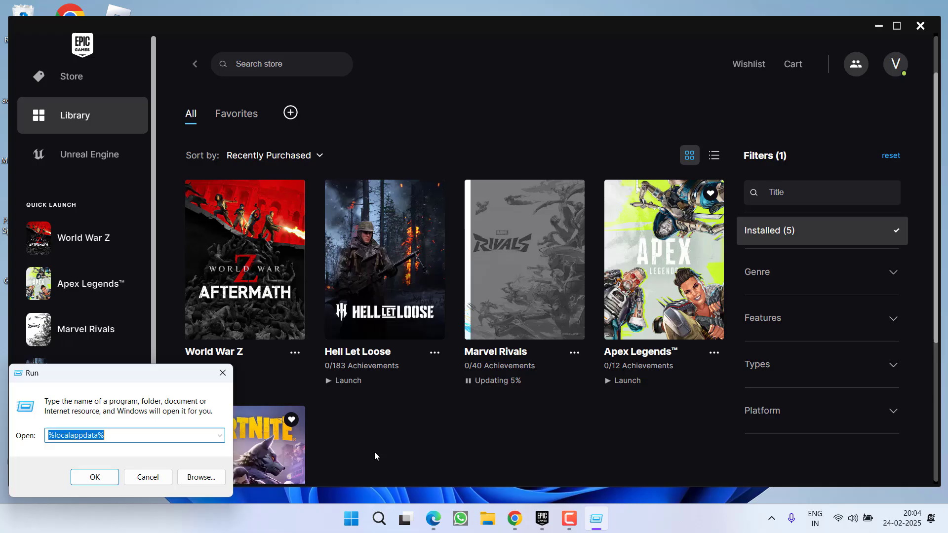
pyautogui.write('%')
pyautogui.press('Down')
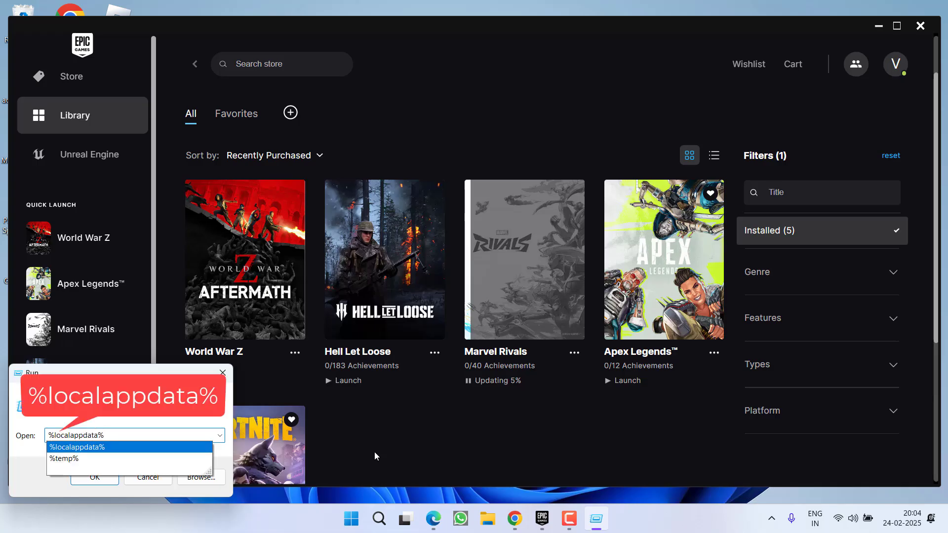
pyautogui.press('Return')
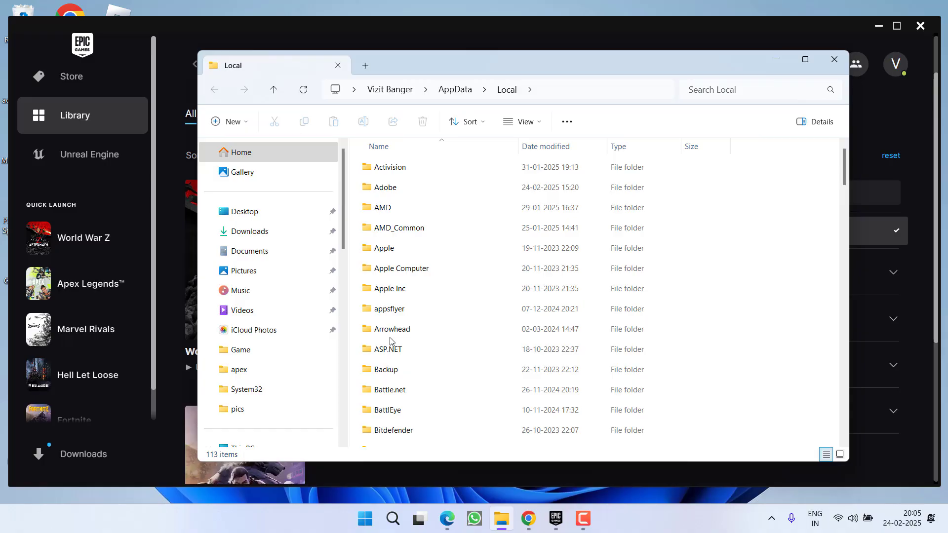
# Delete video.dat from Saber\WWZ\client\storage.
pyautogui.press('s')
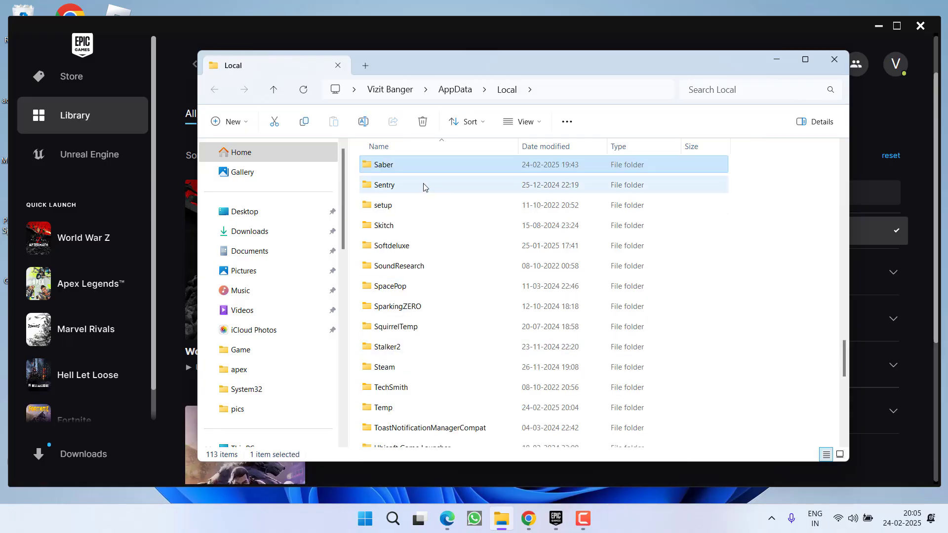
pyautogui.doubleClick(398, 166)
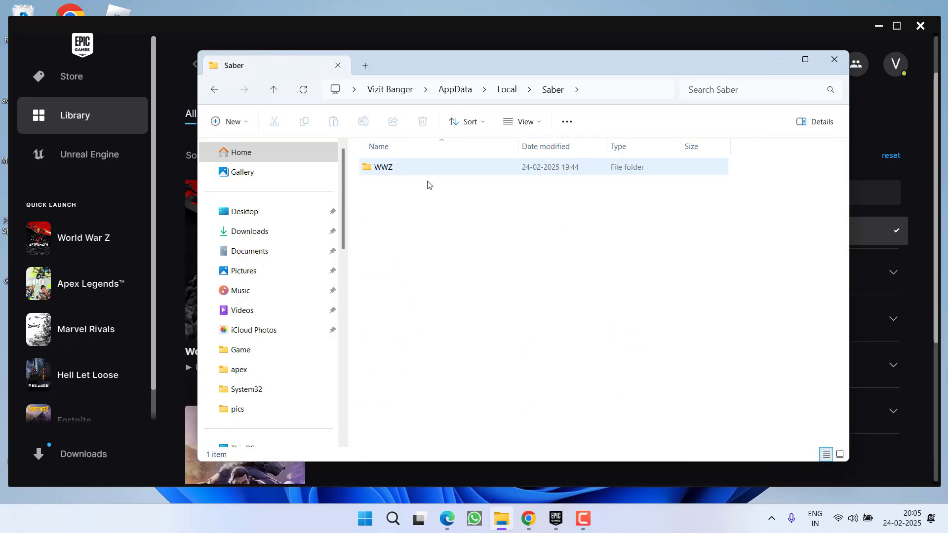
pyautogui.doubleClick(382, 170)
pyautogui.doubleClick(382, 168)
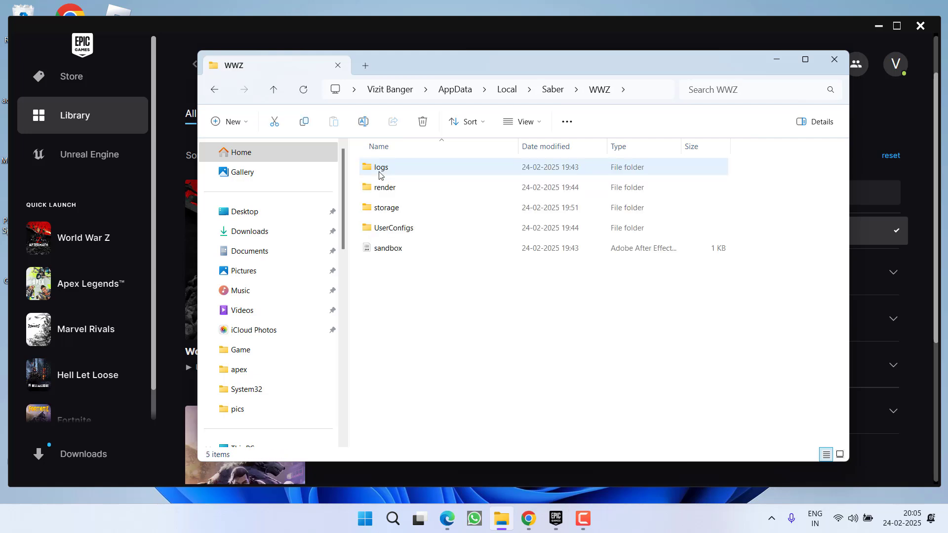
pyautogui.doubleClick(386, 210)
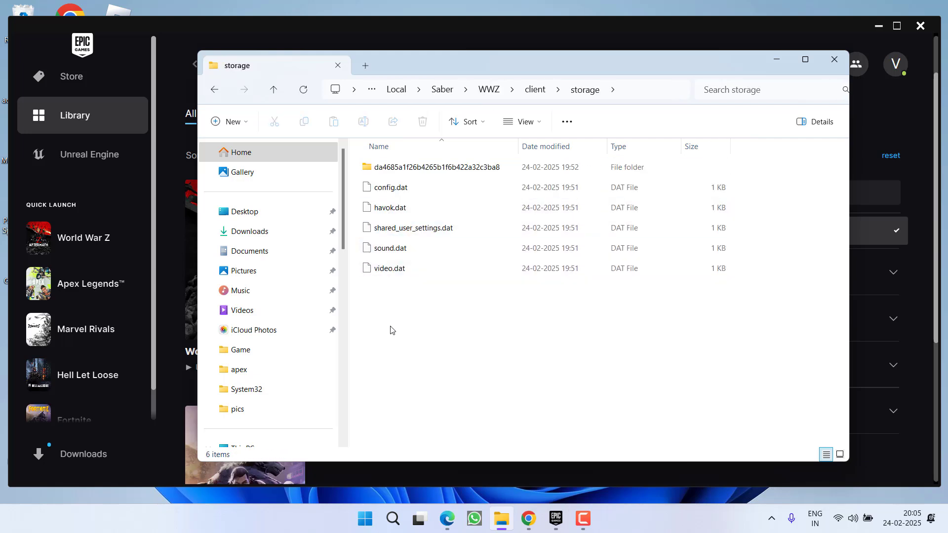
pyautogui.click(418, 270)
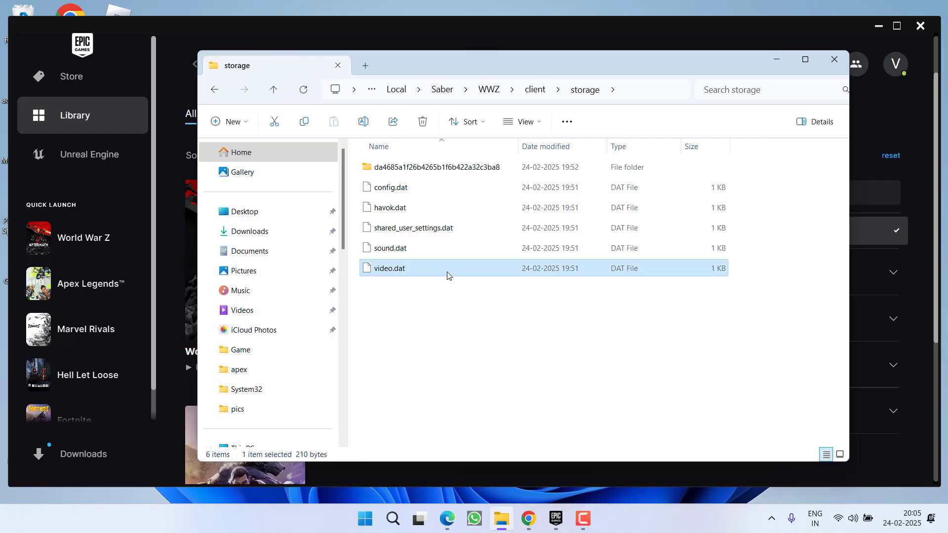
pyautogui.rightClick(378, 271)
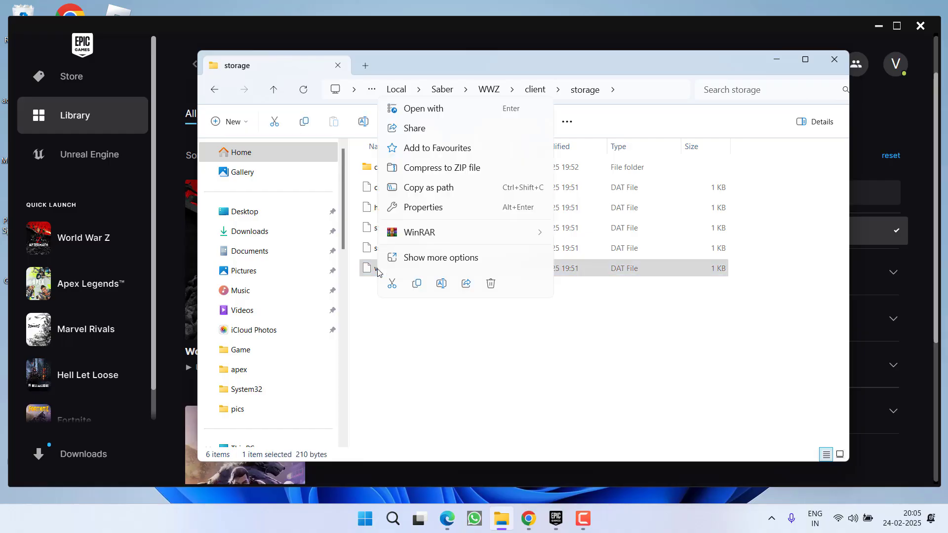
pyautogui.click(490, 283)
# Open World War Z's Manage settings in the Epic library.
pyautogui.click(784, 61)
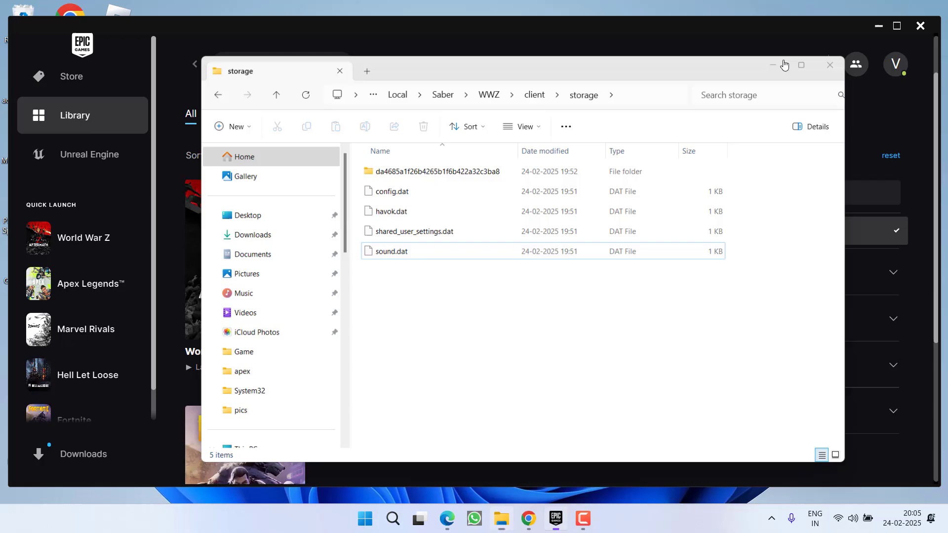
pyautogui.click(294, 357)
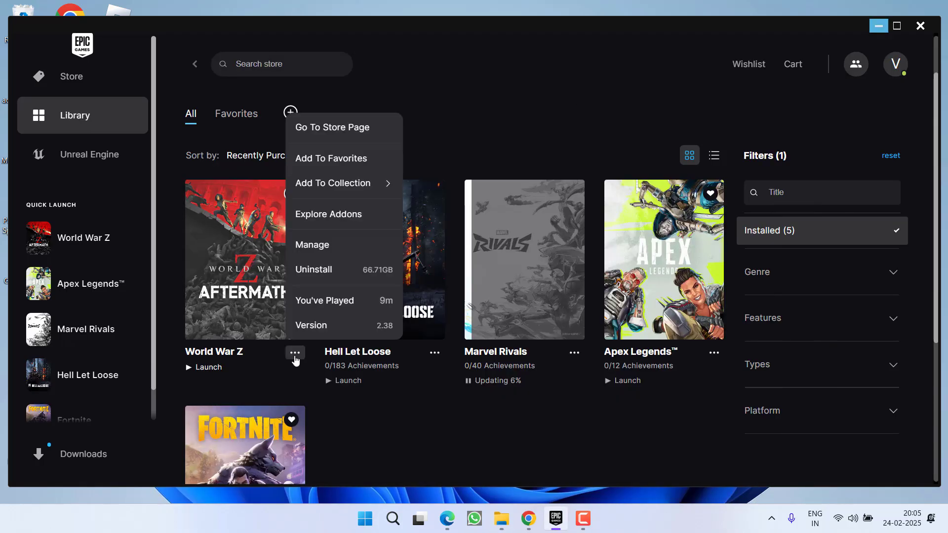
pyautogui.click(312, 252)
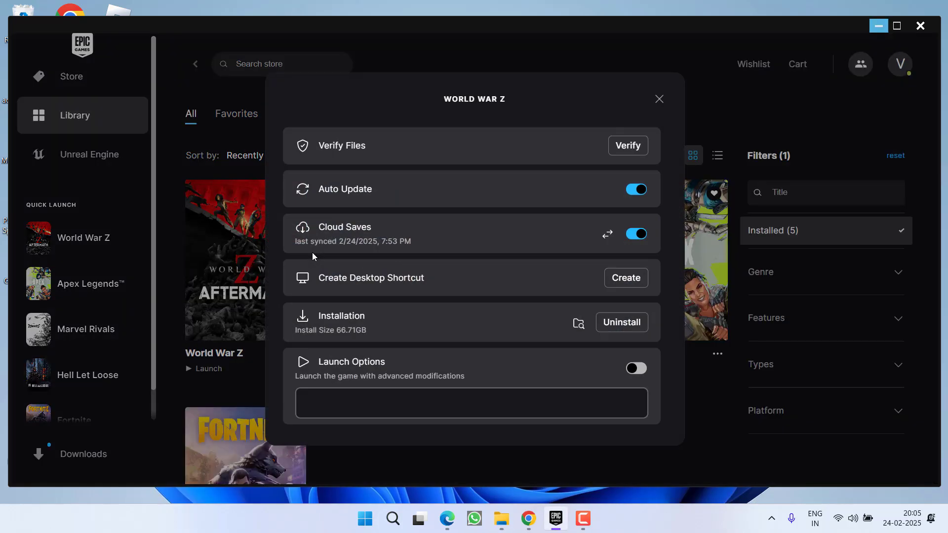
# Browse to World War Z's en_us\client\bin\pc folder and select wwzRetailEgs.
pyautogui.click(579, 324)
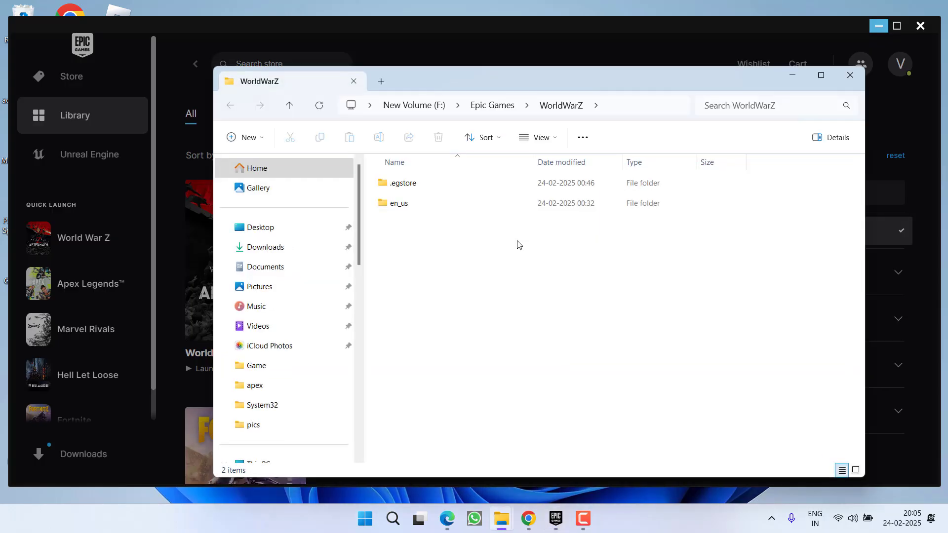
pyautogui.doubleClick(403, 204)
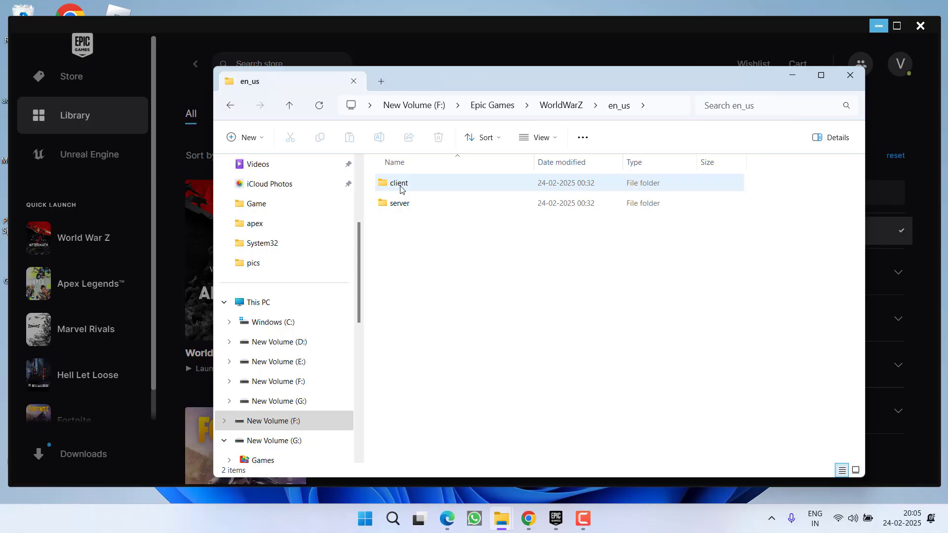
pyautogui.doubleClick(402, 188)
pyautogui.doubleClick(406, 187)
pyautogui.doubleClick(413, 188)
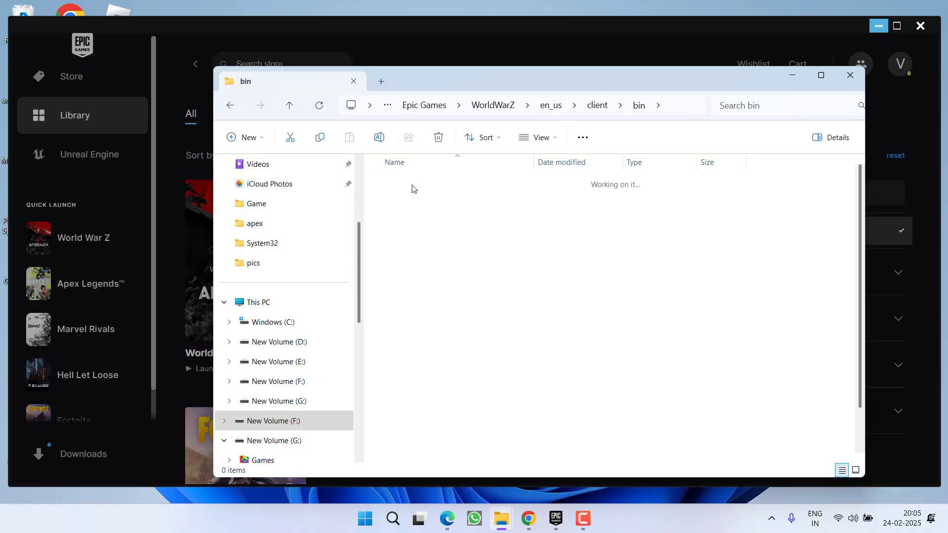
pyautogui.click(405, 286)
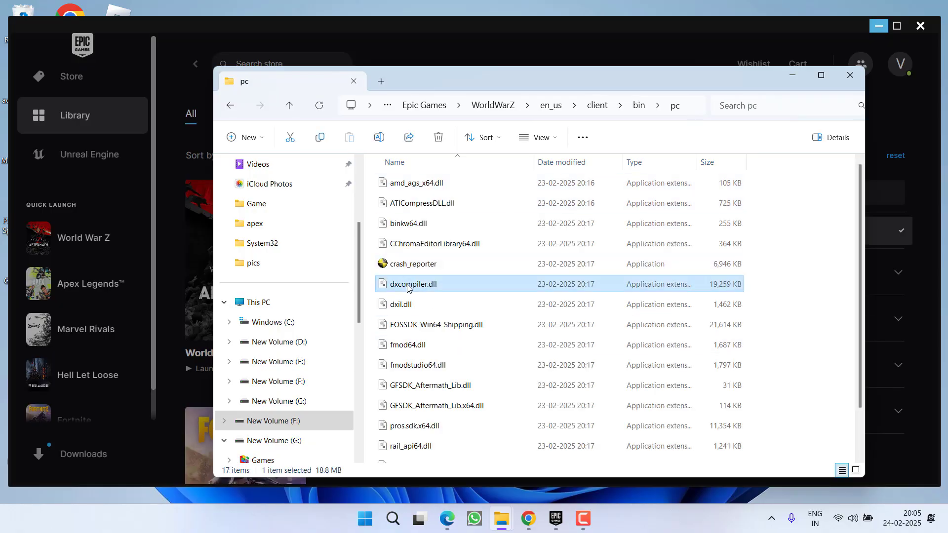
pyautogui.scroll(-2, 408, 288)
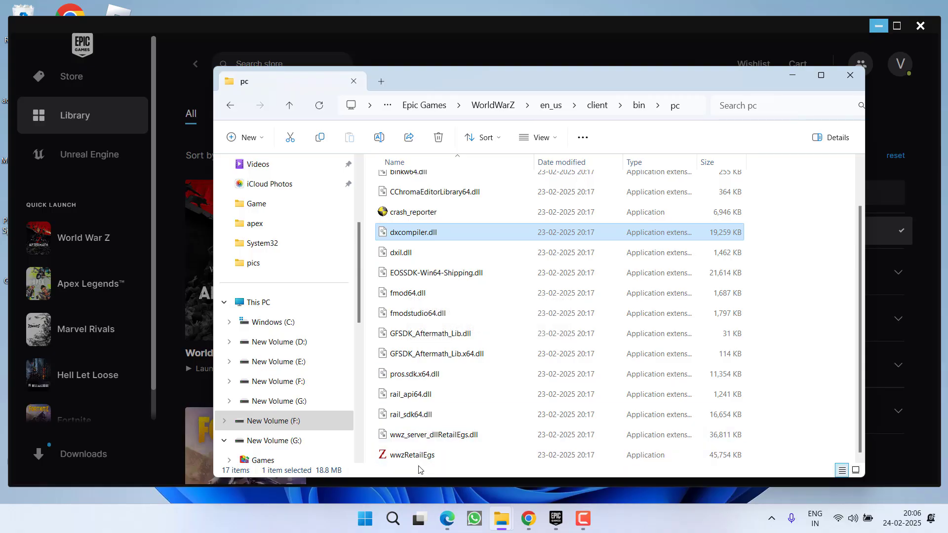
pyautogui.click(405, 458)
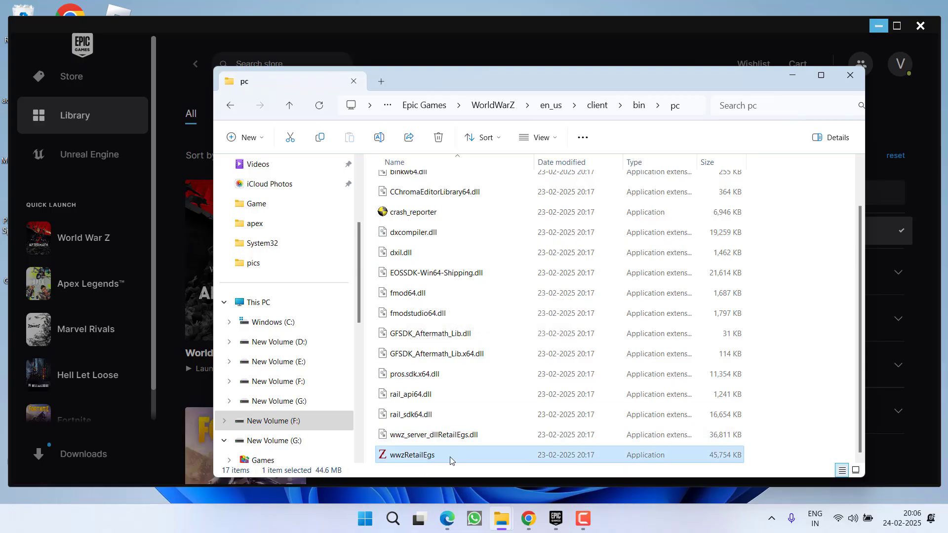
# Disable full-screen optimisations for wwzRetailEgs and set it to run as administrator.
pyautogui.rightClick(415, 456)
pyautogui.click(435, 393)
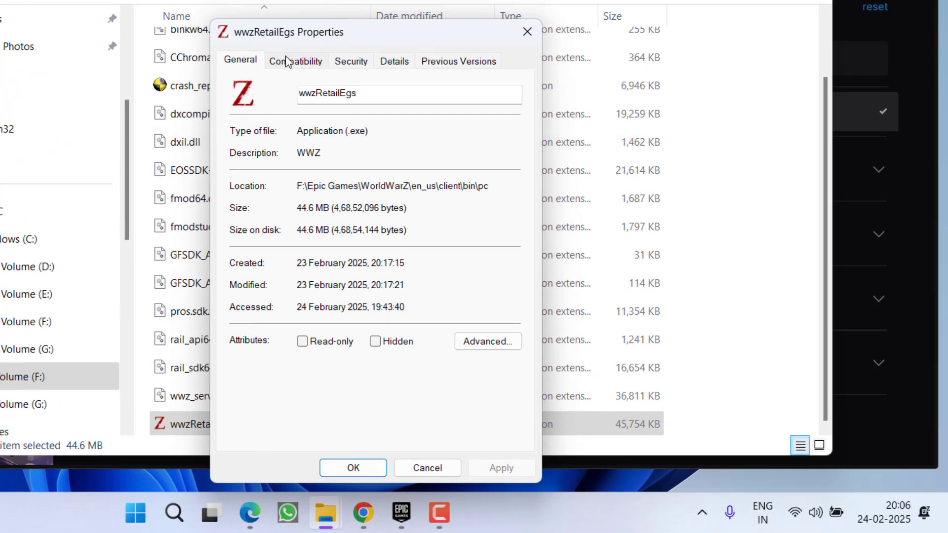
pyautogui.click(287, 61)
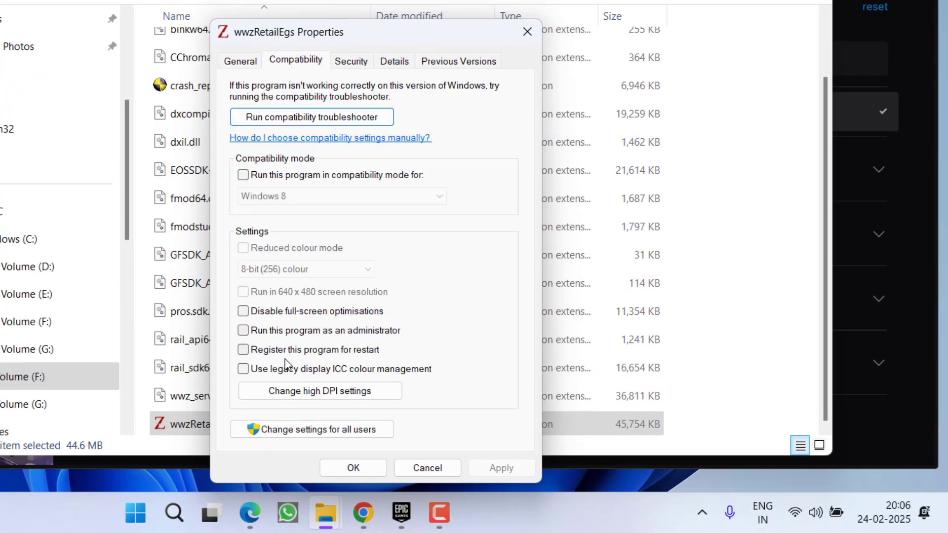
pyautogui.click(354, 314)
pyautogui.click(333, 336)
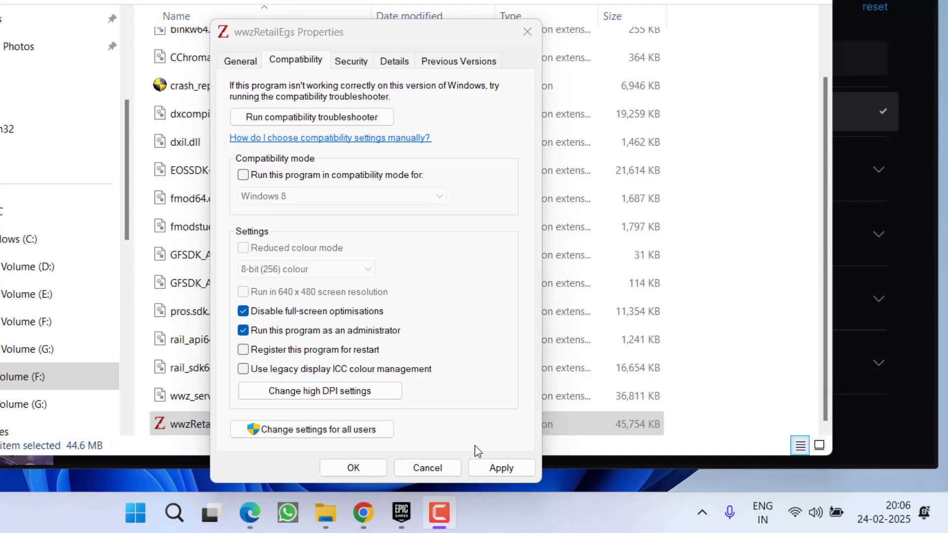
pyautogui.click(492, 469)
pyautogui.click(353, 467)
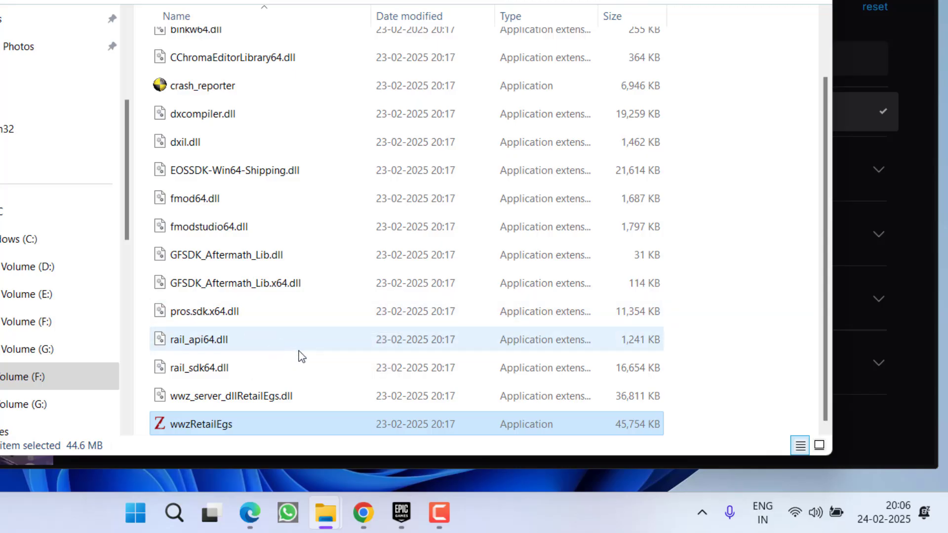
# Turn on Windows 8 compatibility mode in wwzRetailEgs's properties and apply it.
pyautogui.rightClick(192, 431)
pyautogui.click(266, 341)
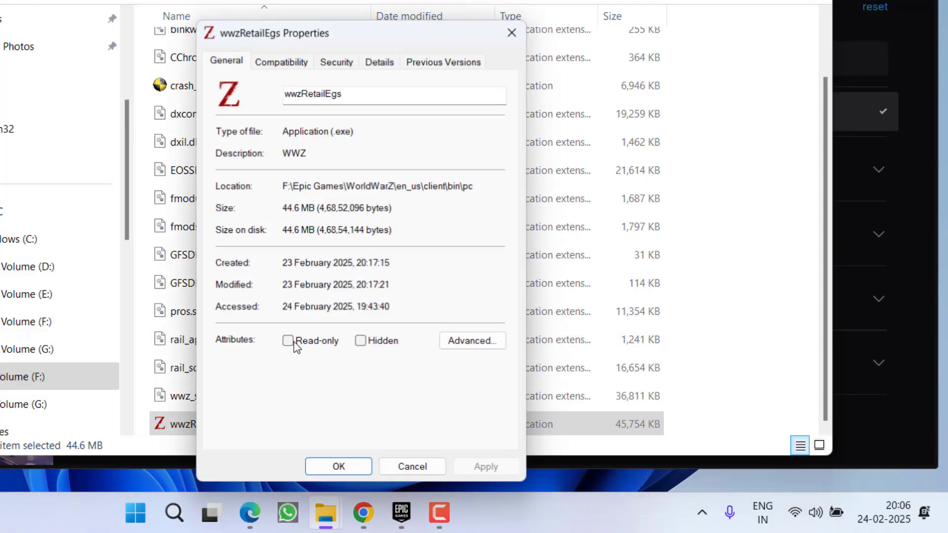
pyautogui.click(280, 57)
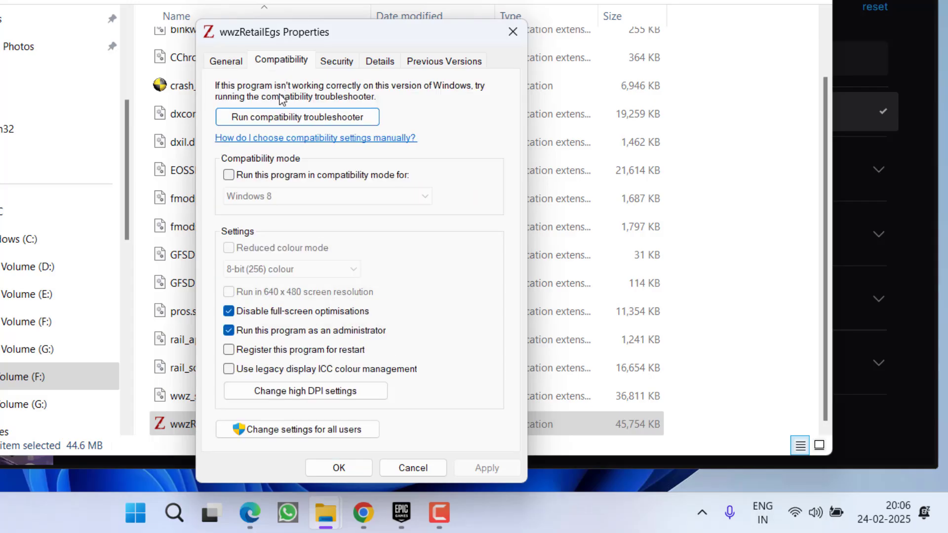
pyautogui.click(302, 176)
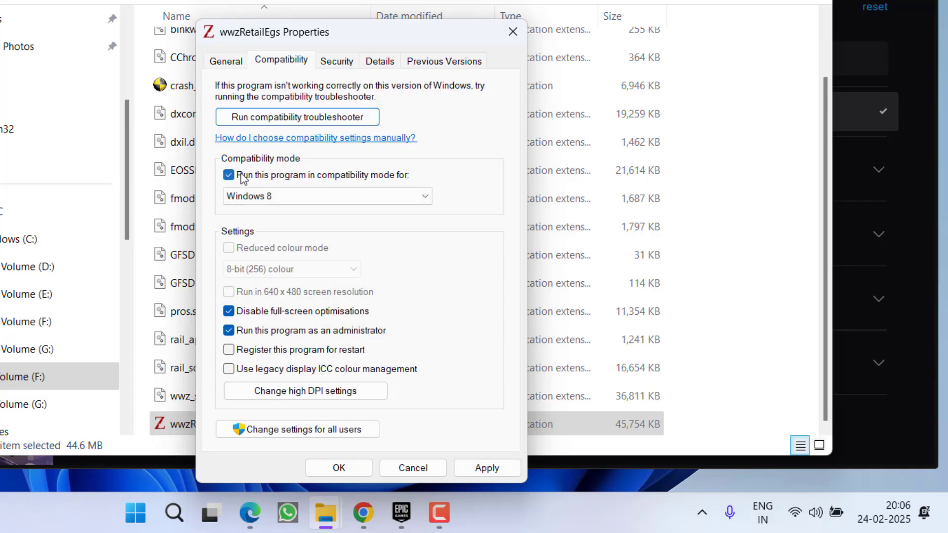
pyautogui.click(330, 198)
pyautogui.click(252, 251)
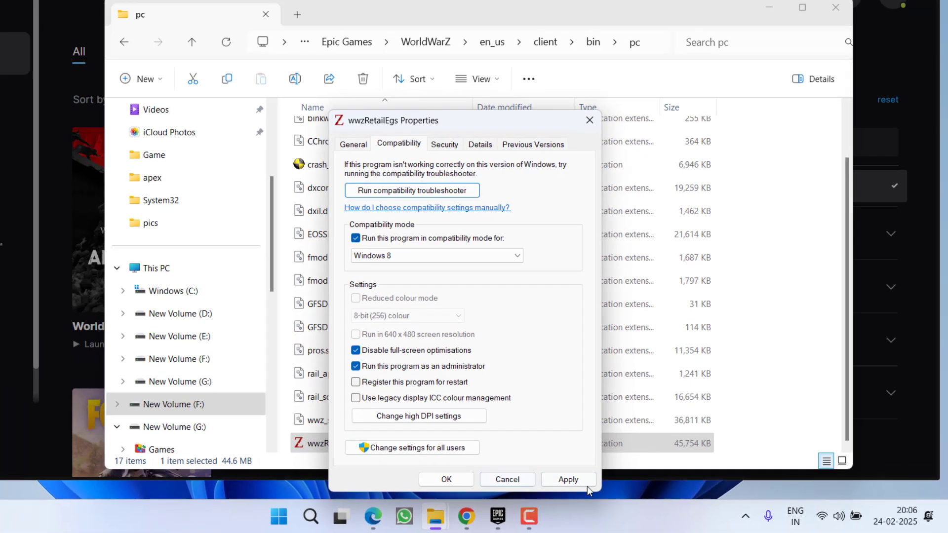
pyautogui.click(489, 468)
pyautogui.click(510, 485)
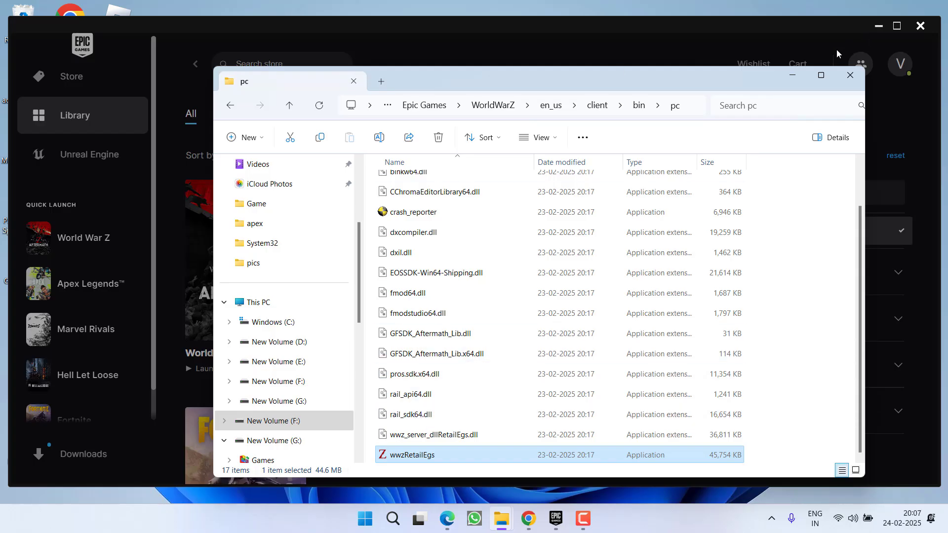
# Close World War Z's Epic options panel and restore the pc game folder window.
pyautogui.click(792, 78)
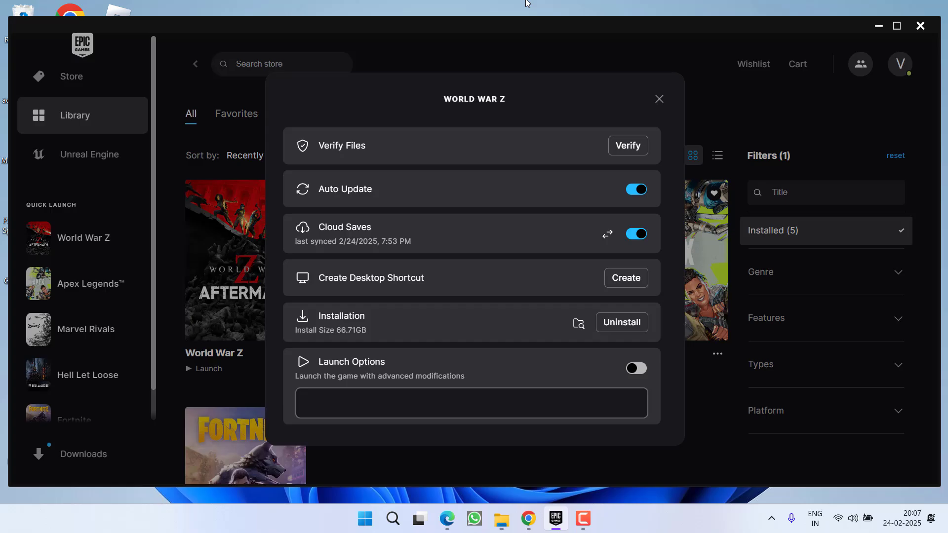
pyautogui.click(659, 97)
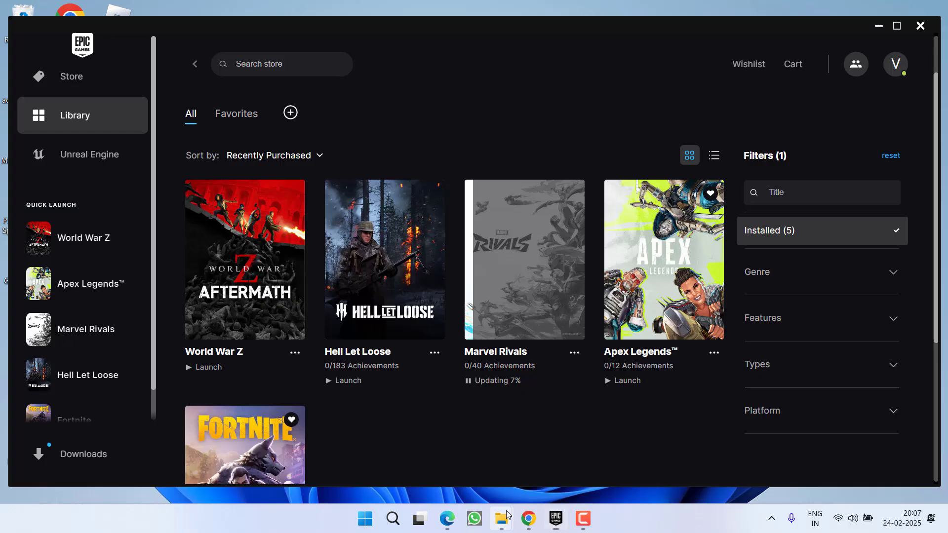
pyautogui.moveTo(501, 518)
pyautogui.click(468, 418)
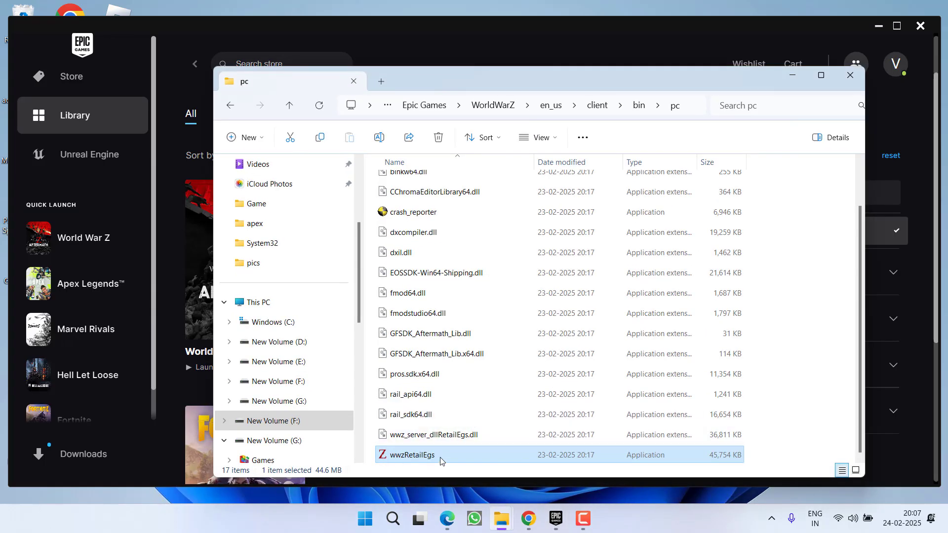
pyautogui.rightClick(408, 461)
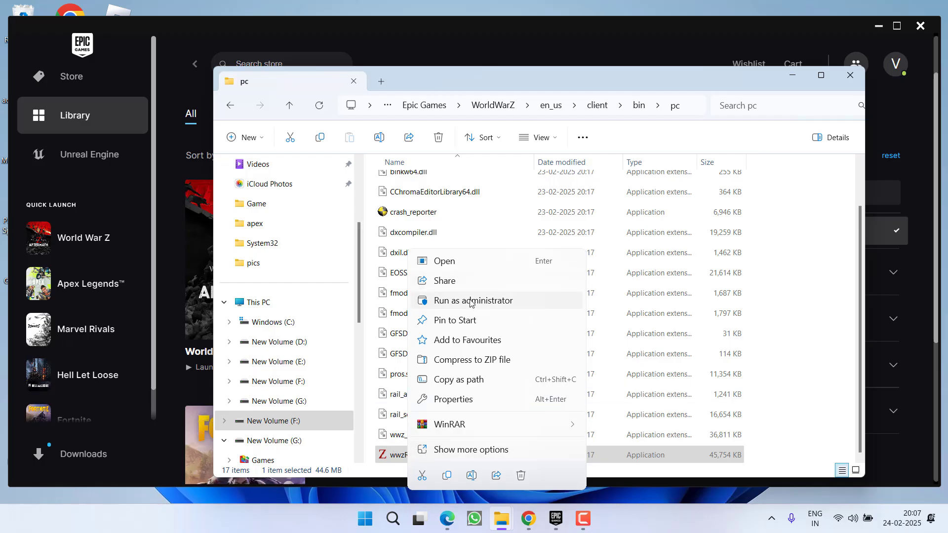
pyautogui.click(413, 254)
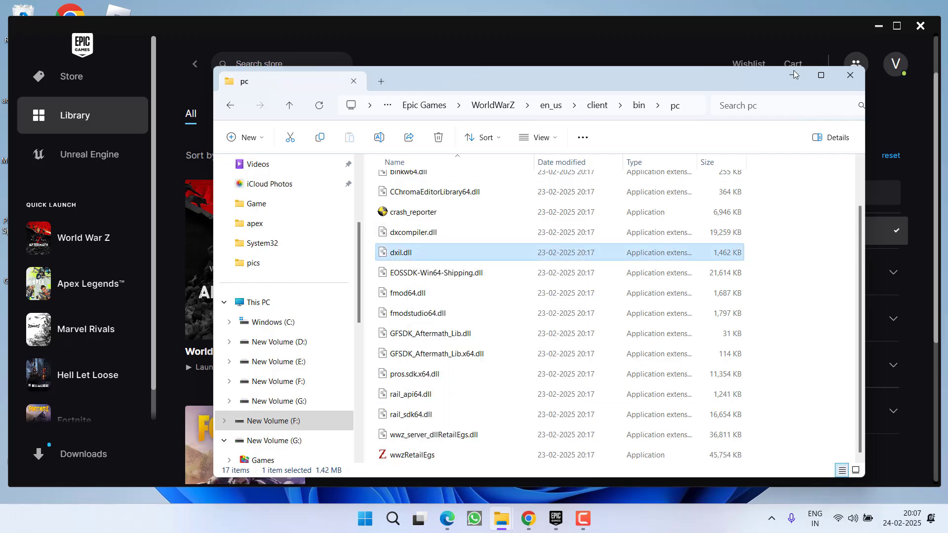
# Check the AMD Radeon(TM) Graphics and Radeon RX 5500M adaptors in Device Manager, then close it.
pyautogui.click(846, 72)
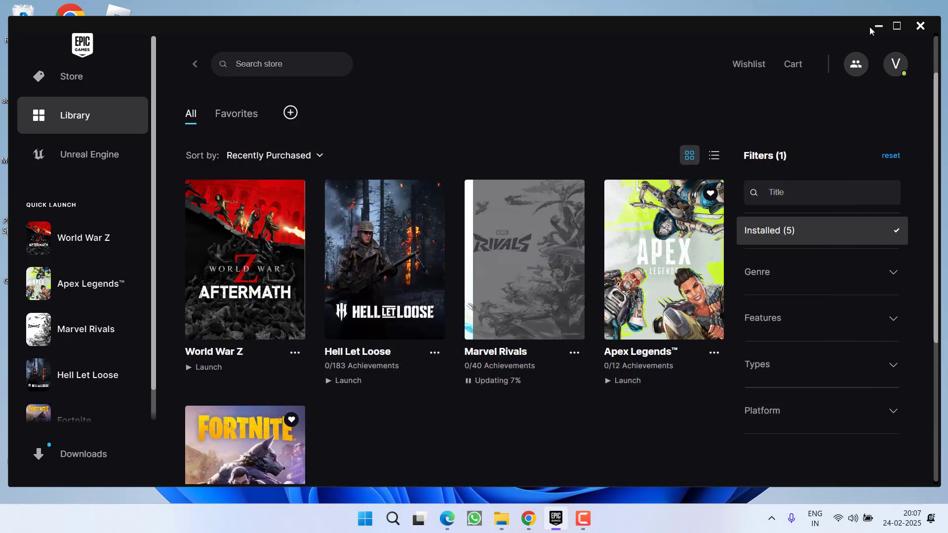
pyautogui.rightClick(365, 520)
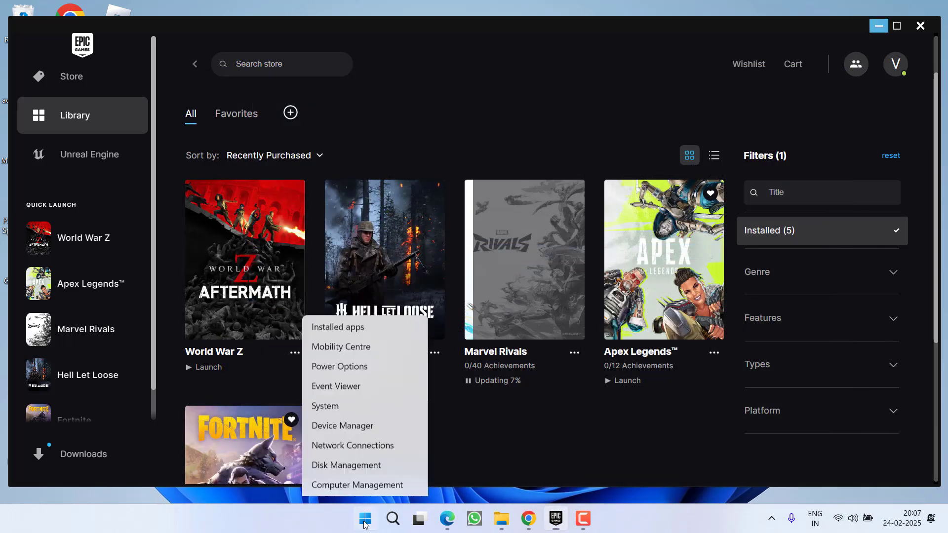
pyautogui.click(350, 247)
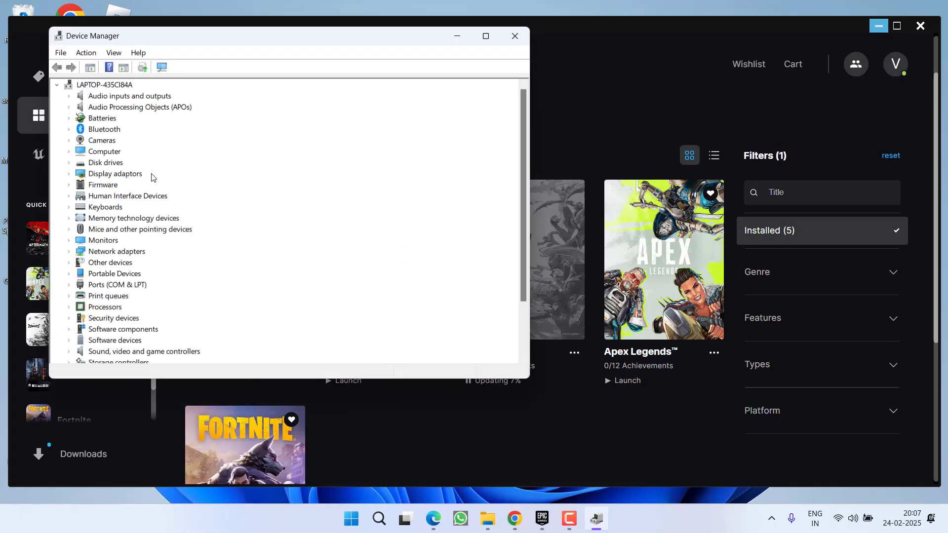
pyautogui.doubleClick(128, 174)
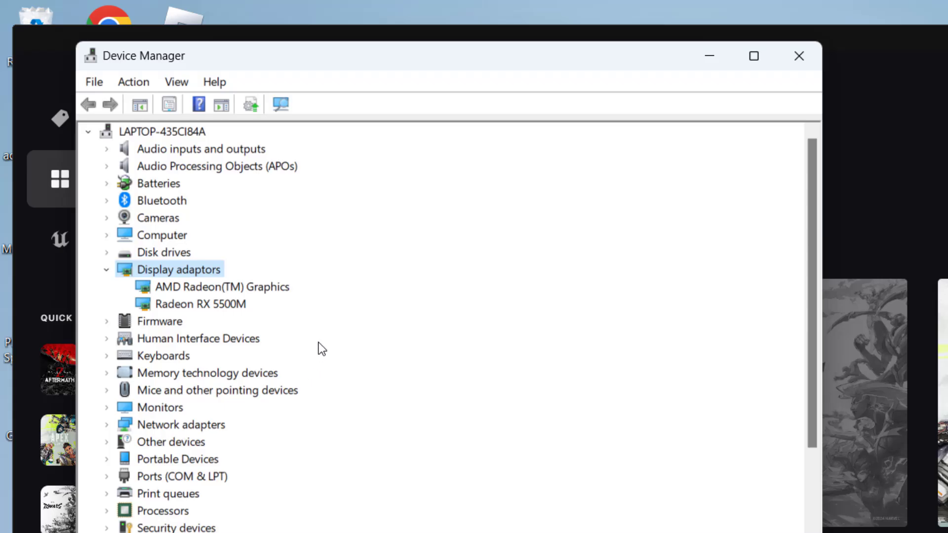
pyautogui.click(238, 290)
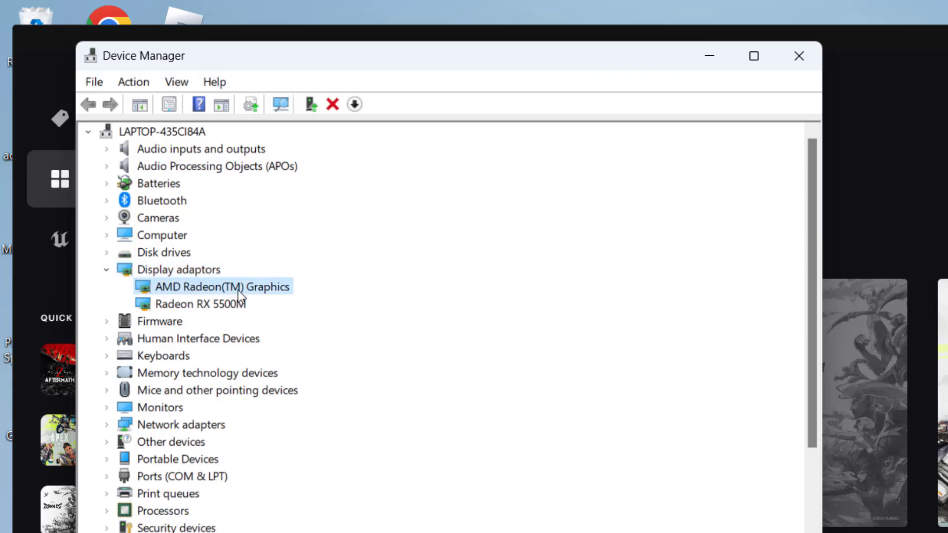
pyautogui.rightClick(274, 287)
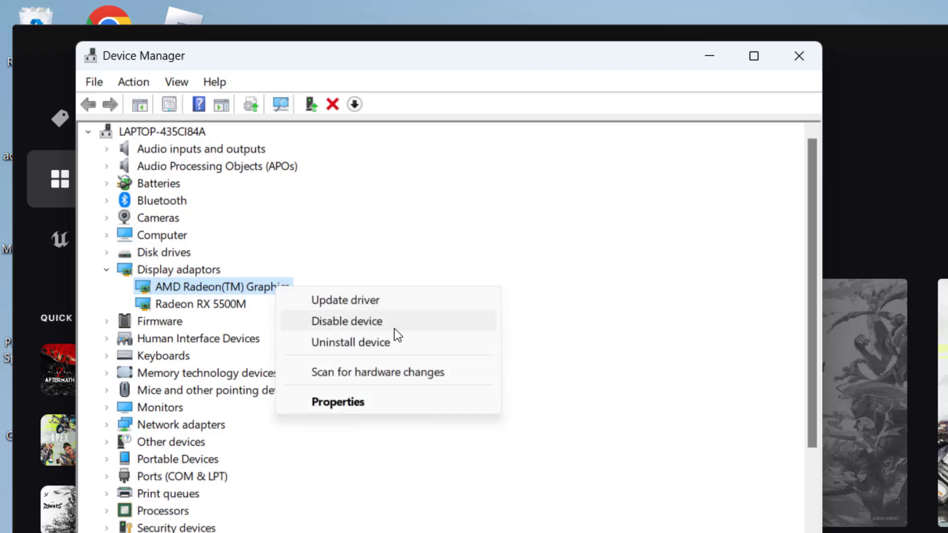
pyautogui.click(627, 362)
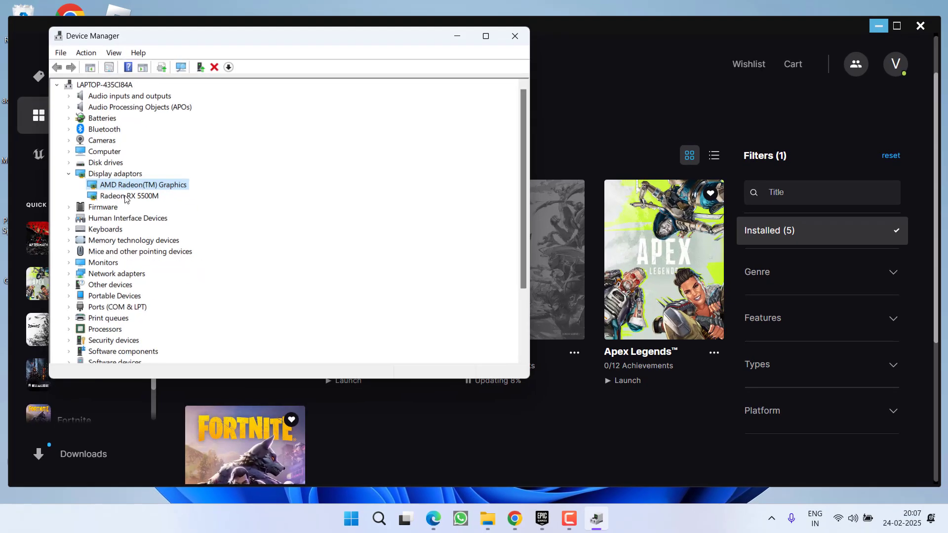
pyautogui.click(132, 198)
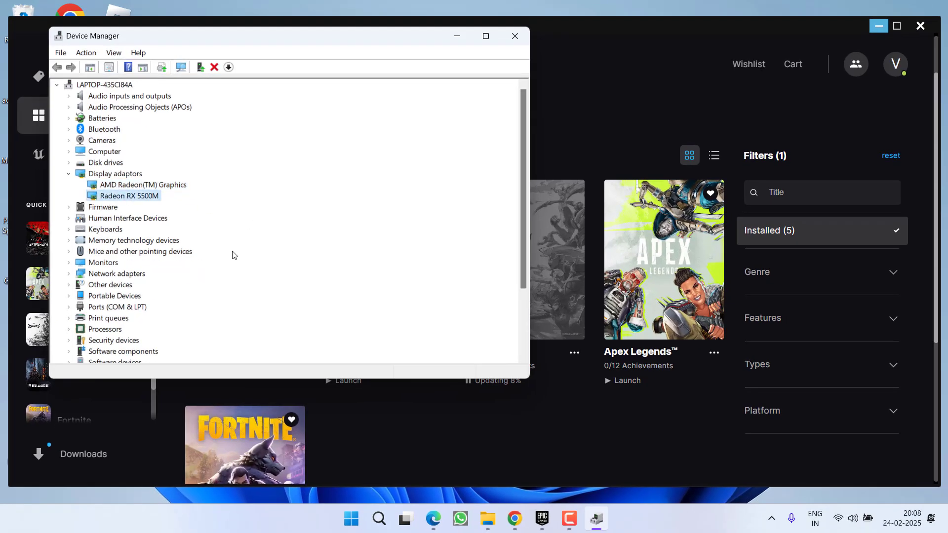
pyautogui.click(514, 36)
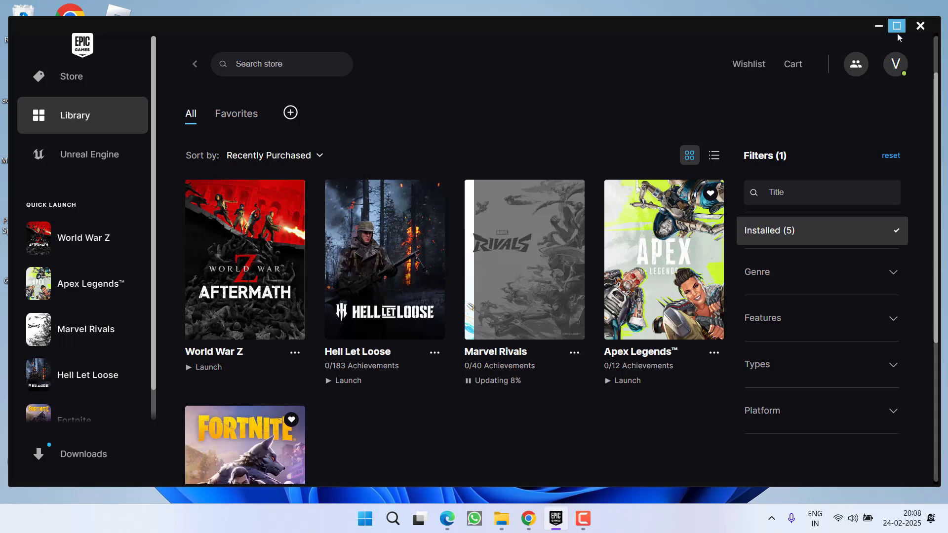
# Download dxvk-2.5.3.tar.gz from the latest DXVK release's assets on GitHub.
pyautogui.click(877, 25)
pyautogui.click(532, 516)
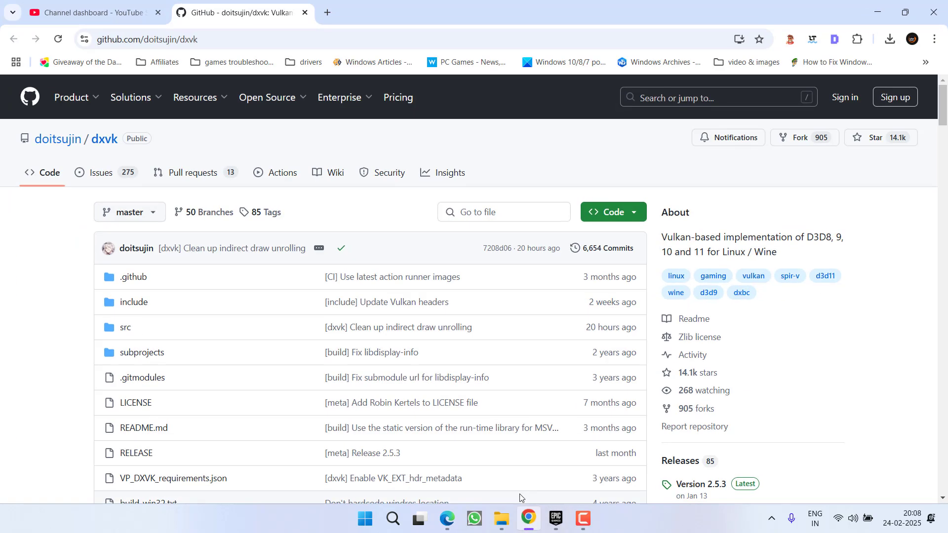
pyautogui.moveTo(197, 97)
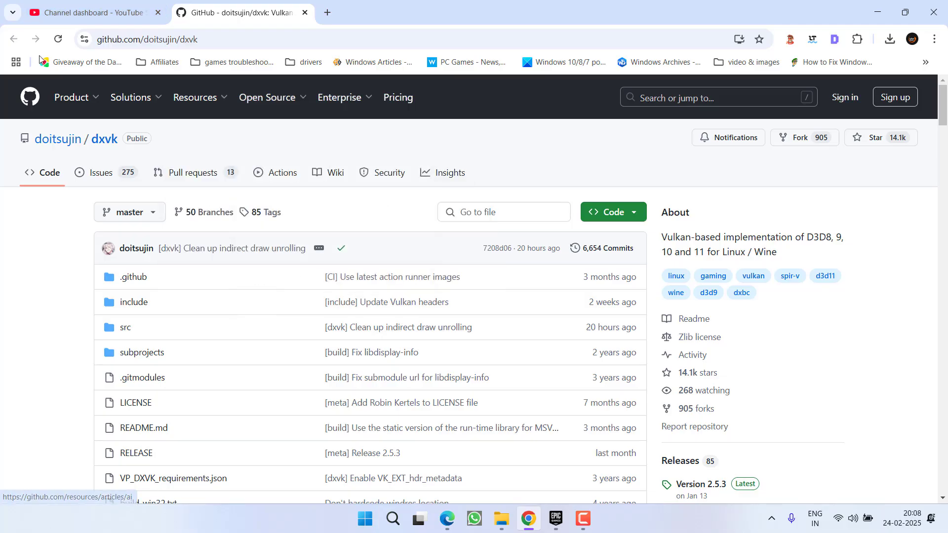
pyautogui.scroll(-5, 588, 206)
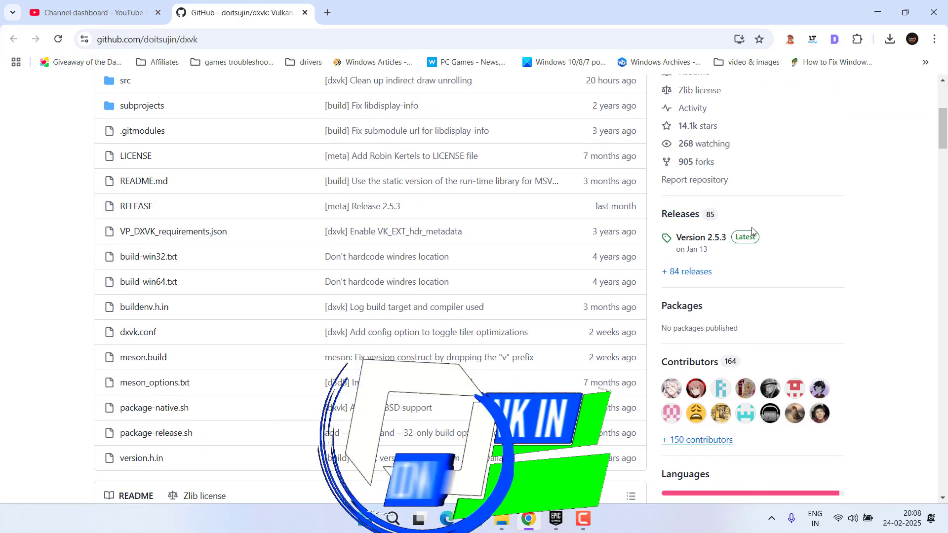
pyautogui.click(744, 238)
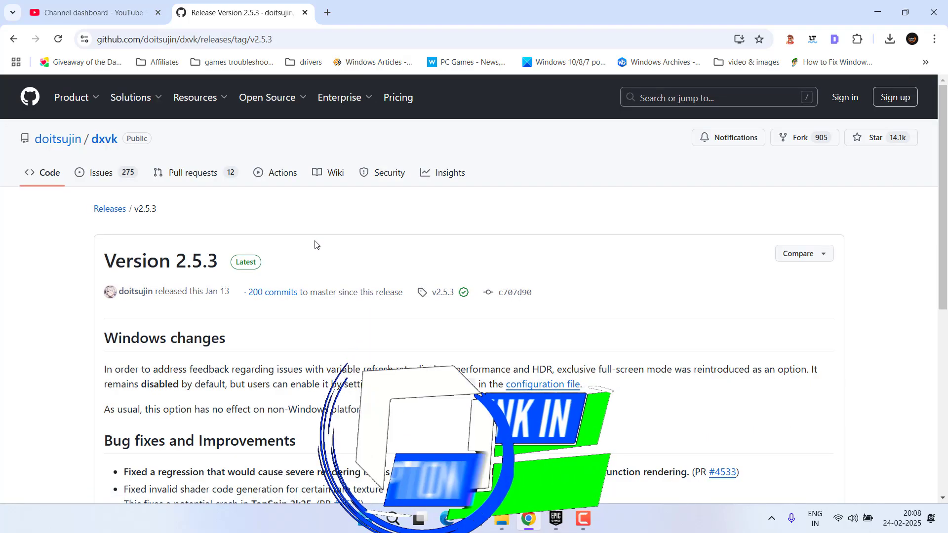
pyautogui.scroll(-5, 298, 282)
pyautogui.scroll(-2, 298, 283)
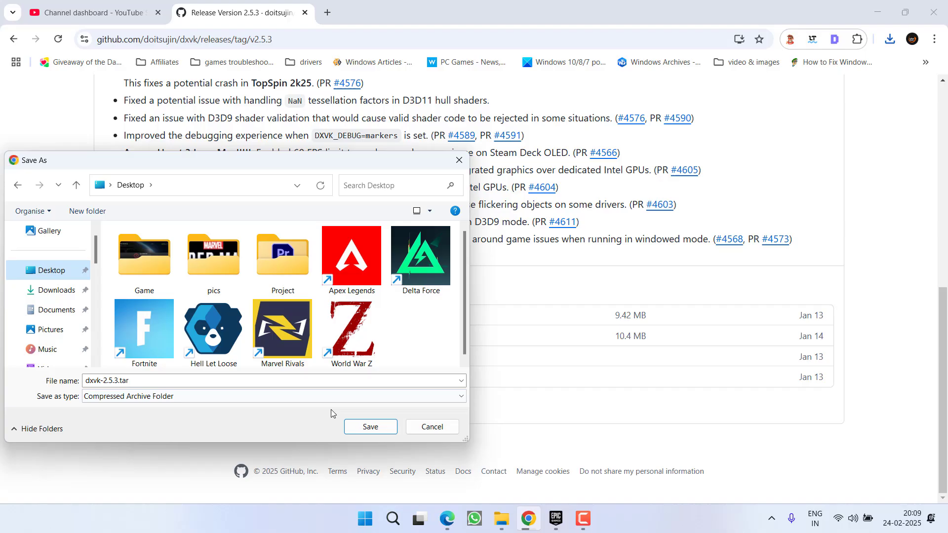
pyautogui.click(370, 427)
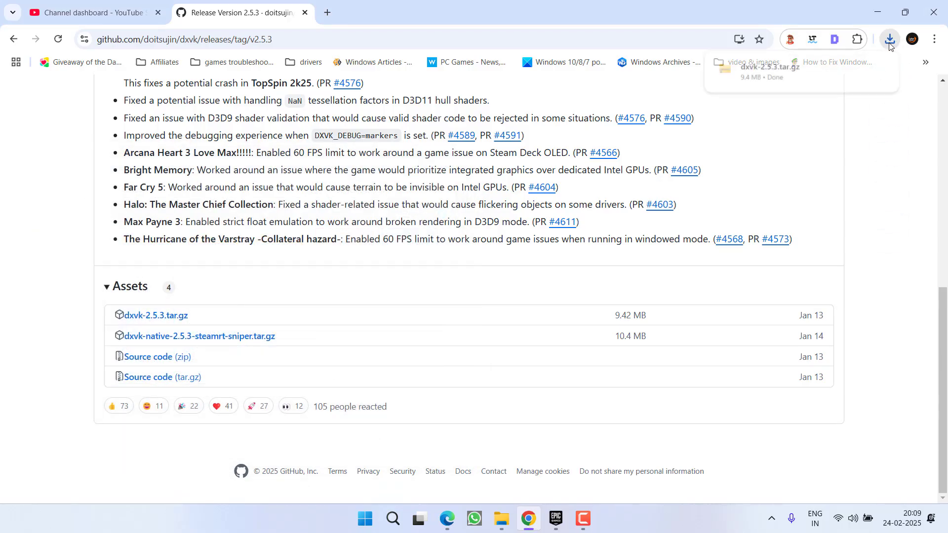
# Copy d3d11.dll and dxgi.dll from the archive's dxvk-2.5.3\x64 folder.
pyautogui.click(773, 73)
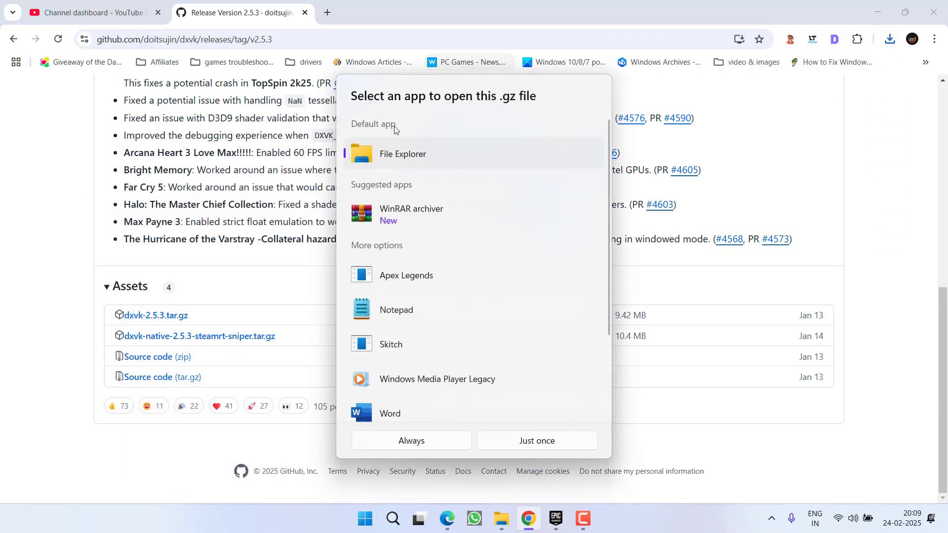
pyautogui.doubleClick(410, 158)
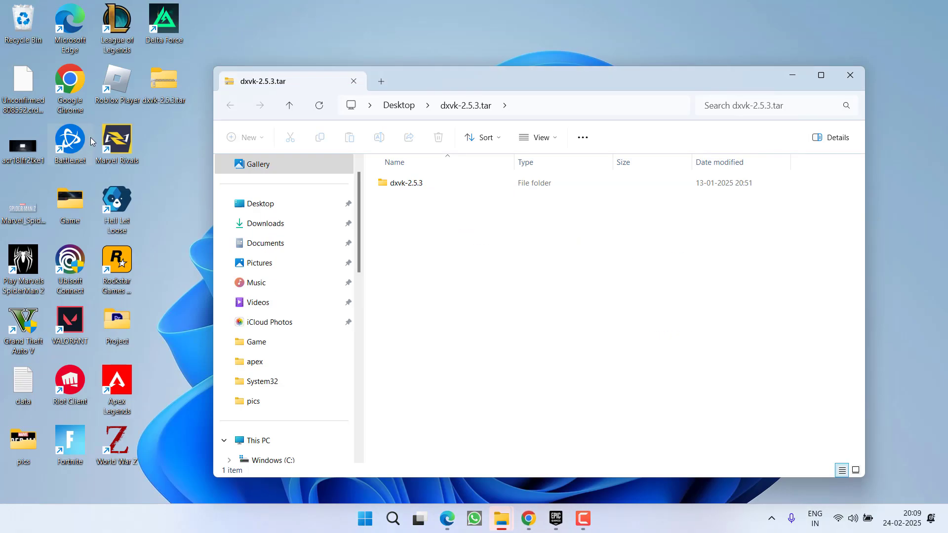
pyautogui.doubleClick(407, 184)
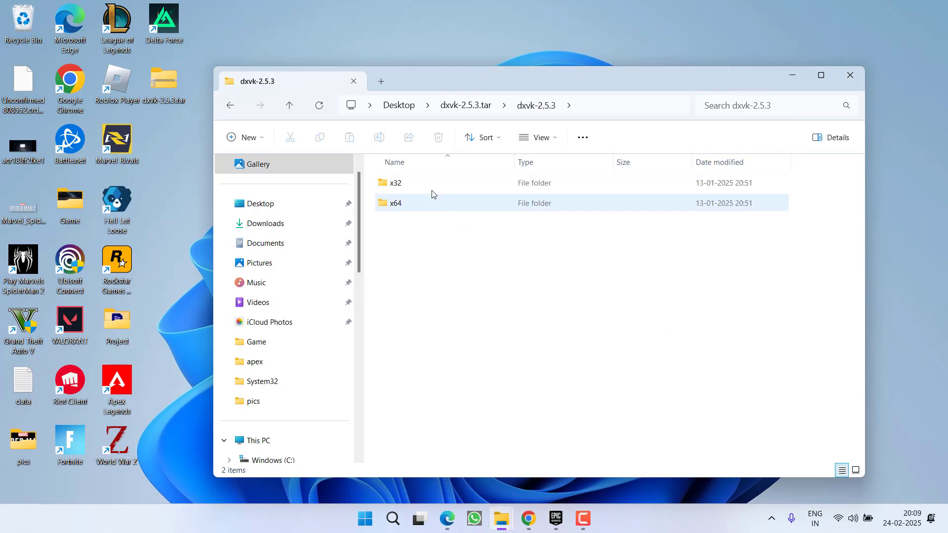
pyautogui.doubleClick(410, 208)
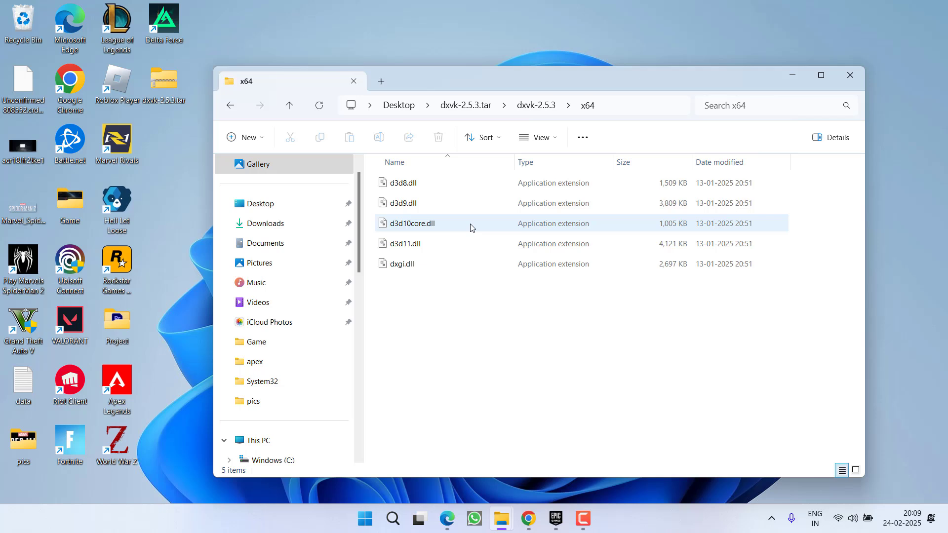
pyautogui.click(412, 245)
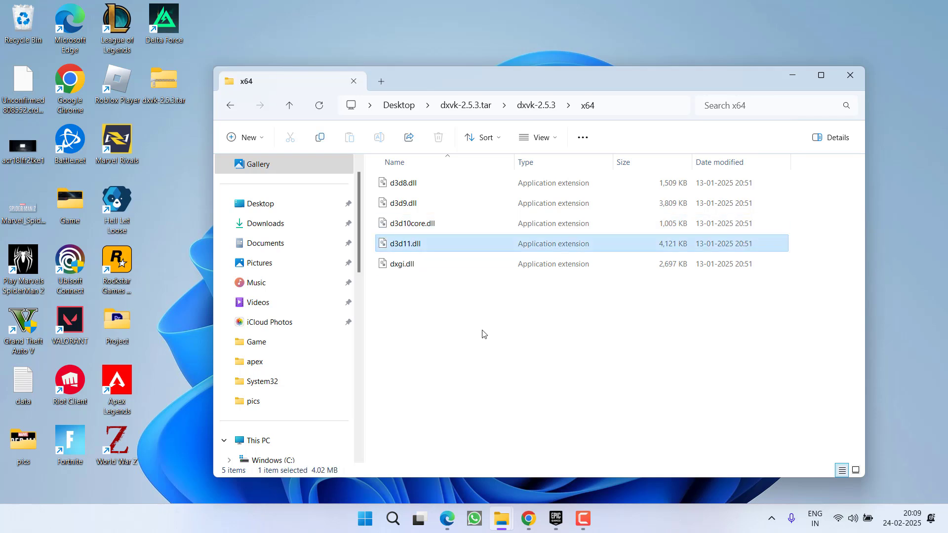
pyautogui.keyDown('ctrl'); pyautogui.click(413, 264); pyautogui.keyUp('ctrl')
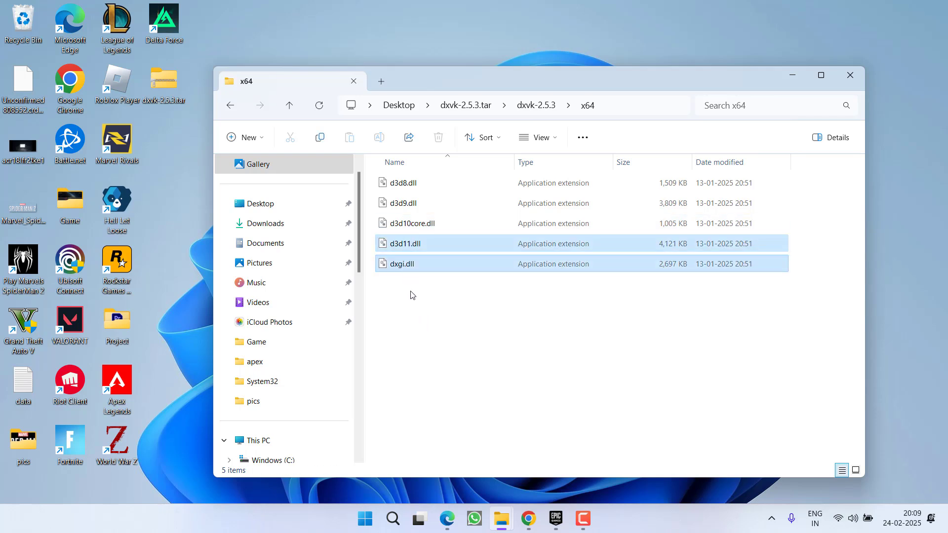
pyautogui.rightClick(413, 245)
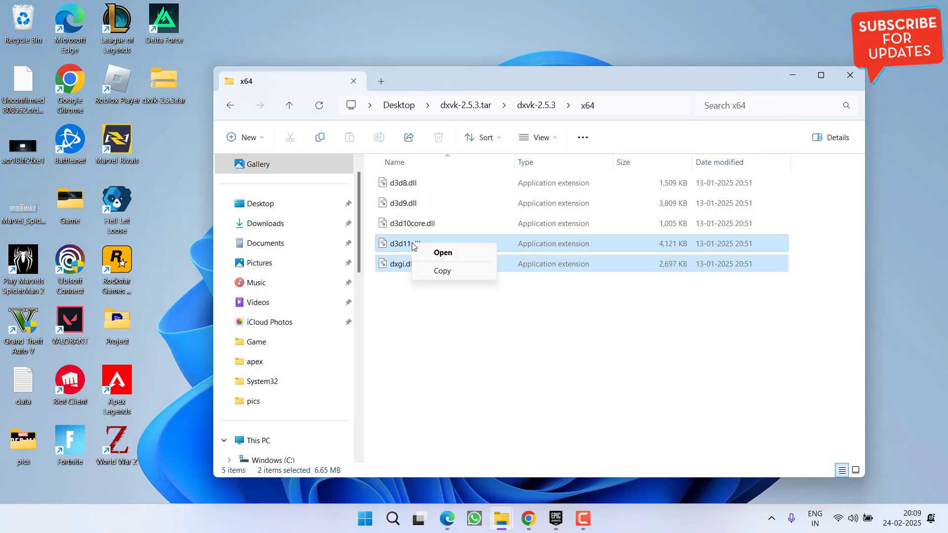
pyautogui.click(439, 272)
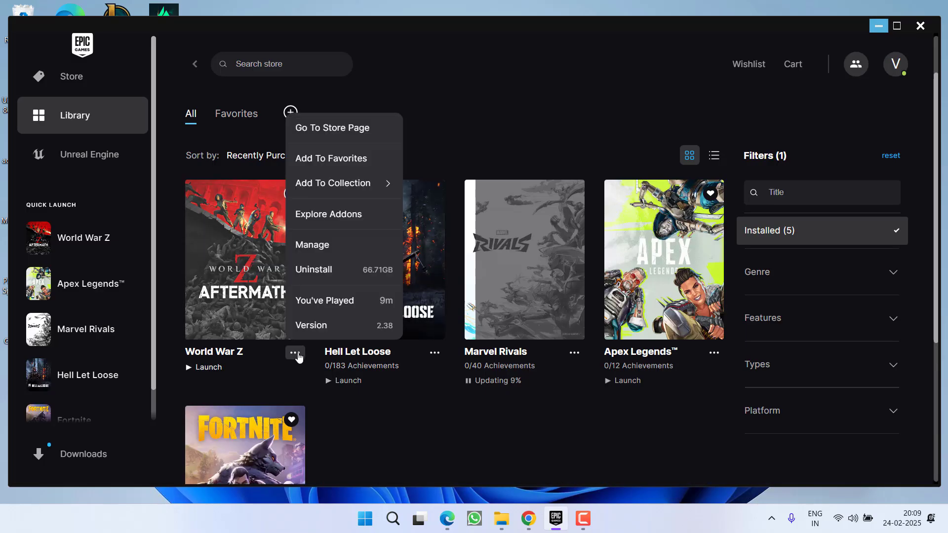
# Open the Manage panel for World War Z in the Epic library.
pyautogui.click(330, 244)
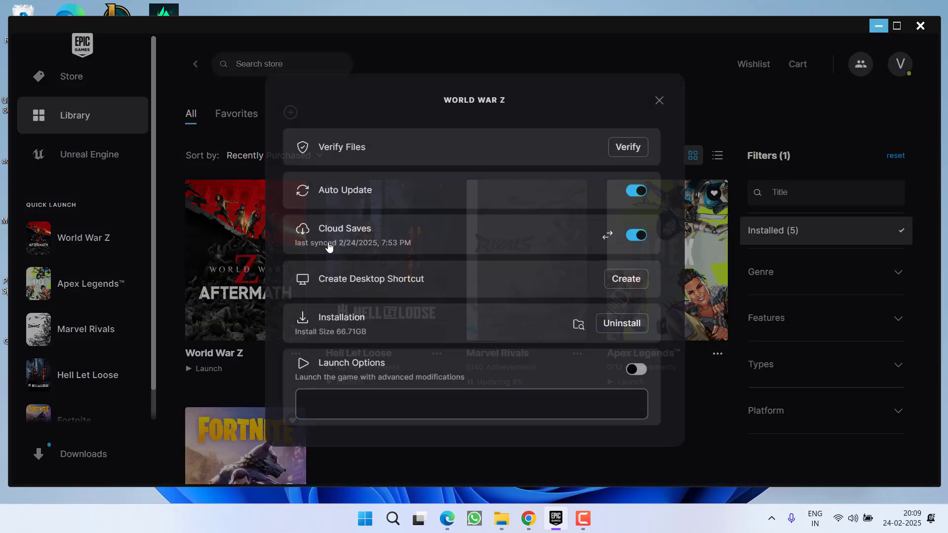
# Paste d3d11.dll and dxgi.dll into World War Z's en_us\client\bin\pc folder.
pyautogui.click(577, 323)
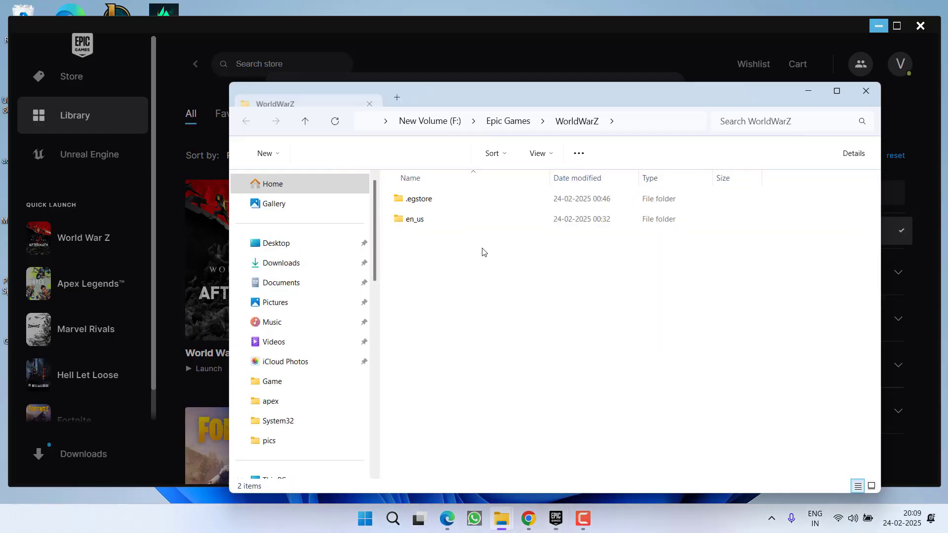
pyautogui.doubleClick(413, 220)
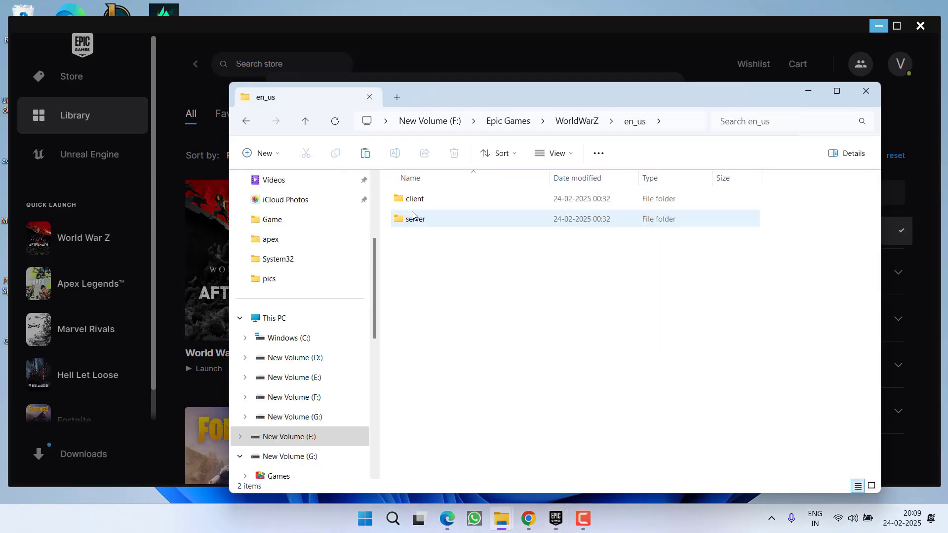
pyautogui.click(411, 199)
pyautogui.doubleClick(412, 200)
pyautogui.click(414, 206)
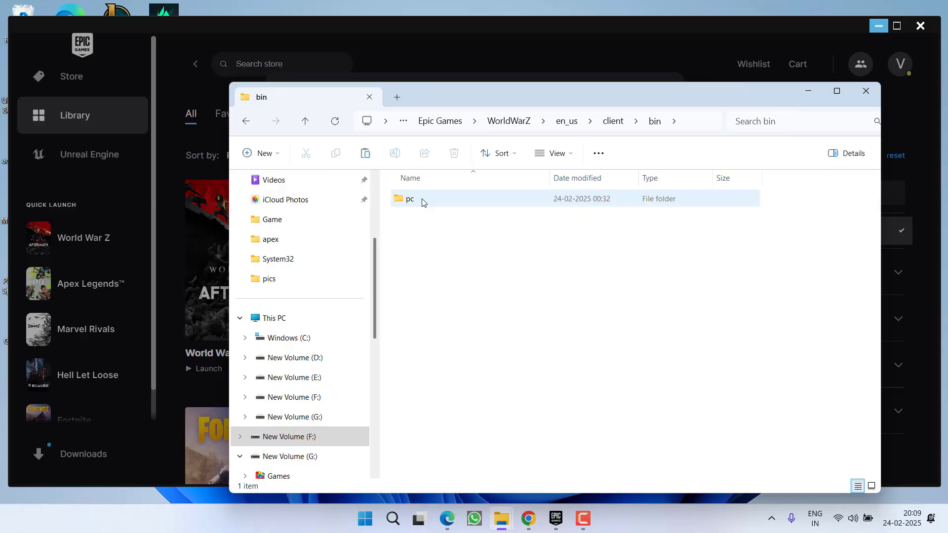
pyautogui.doubleClick(422, 202)
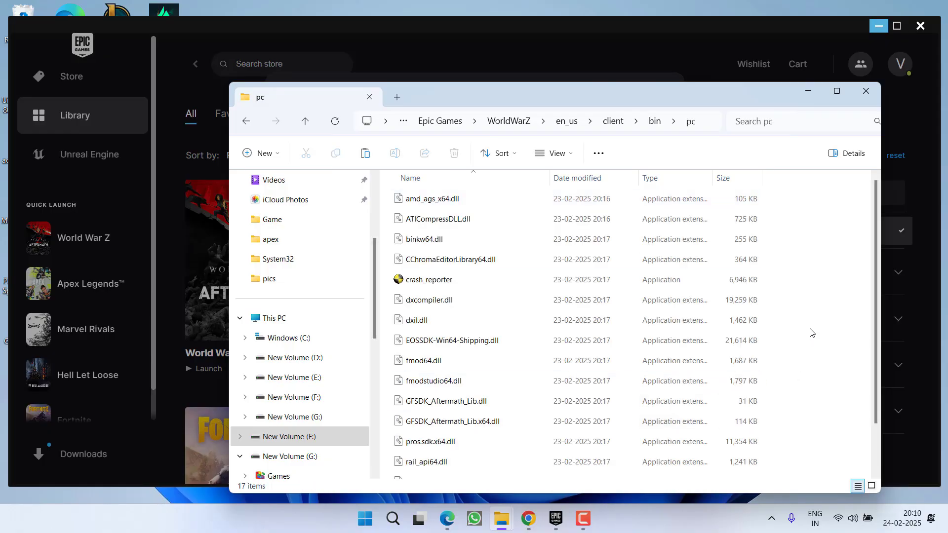
pyautogui.rightClick(811, 332)
pyautogui.click(657, 342)
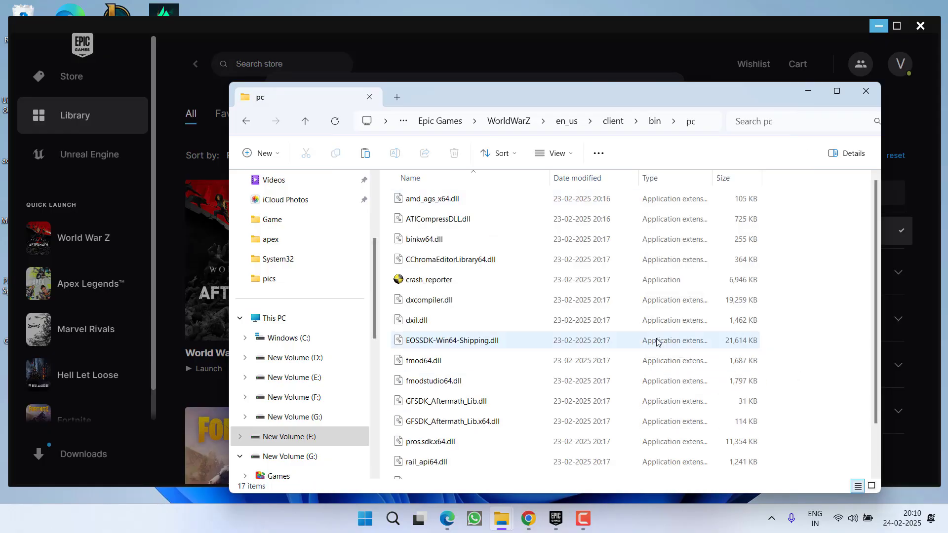
pyautogui.moveTo(799, 447); pyautogui.dragTo(769, 468)
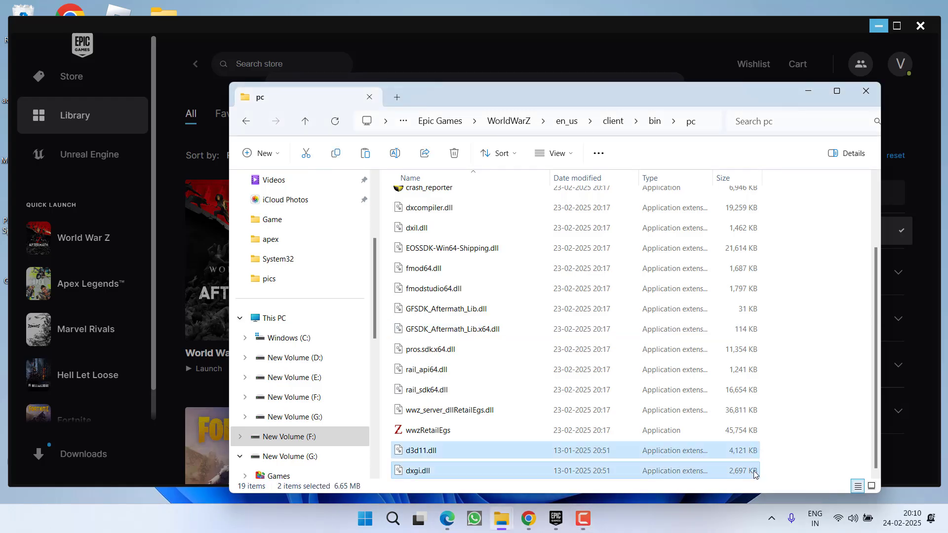
pyautogui.click(810, 94)
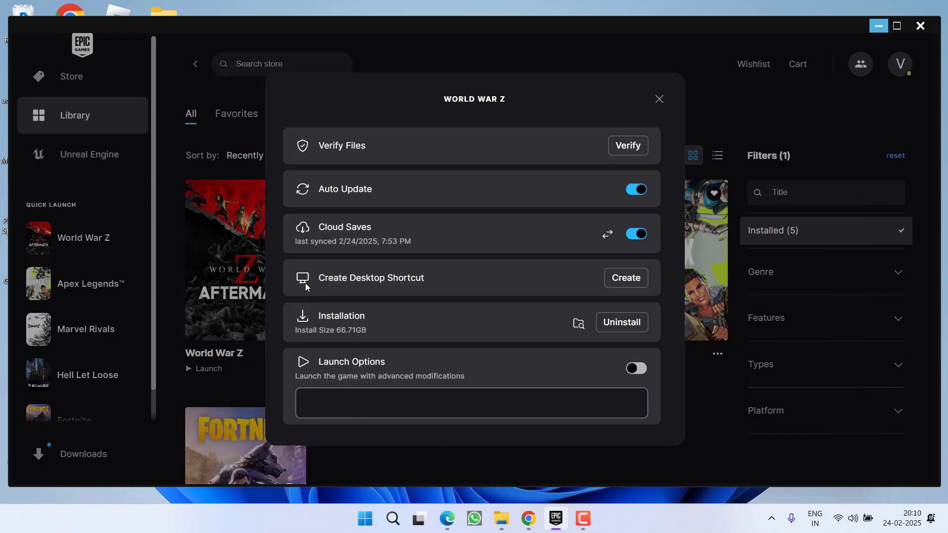
# Close the World War Z Manage panel, the Epic Games Launcher and the x64 folder window.
pyautogui.click(659, 101)
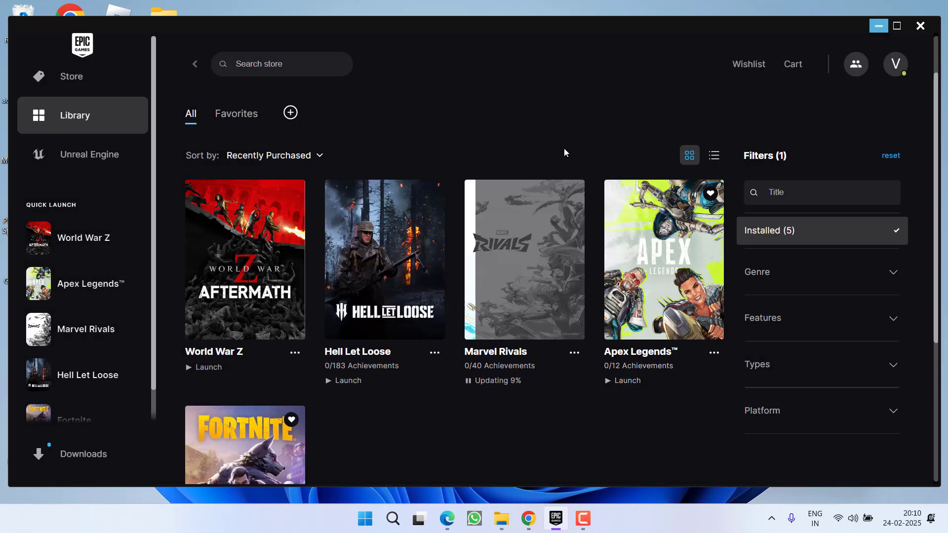
pyautogui.click(920, 25)
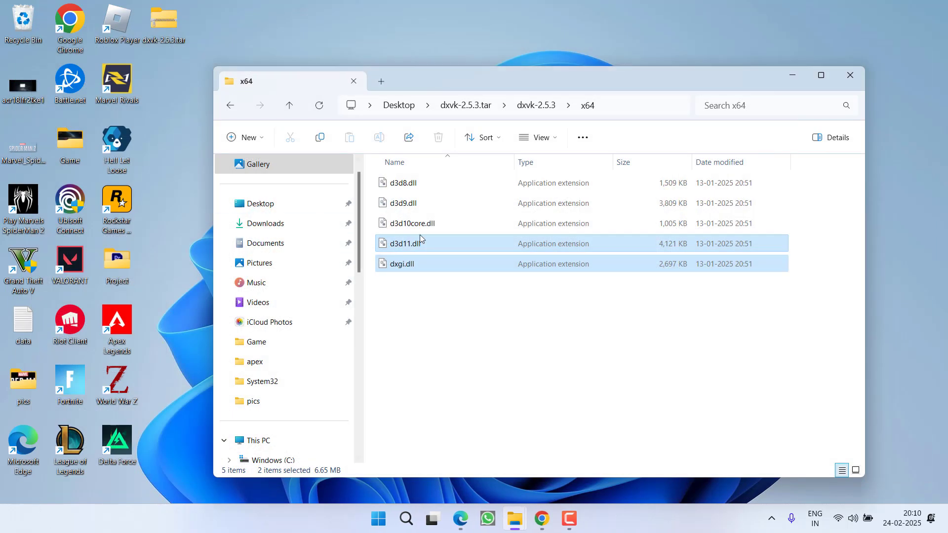
pyautogui.click(849, 76)
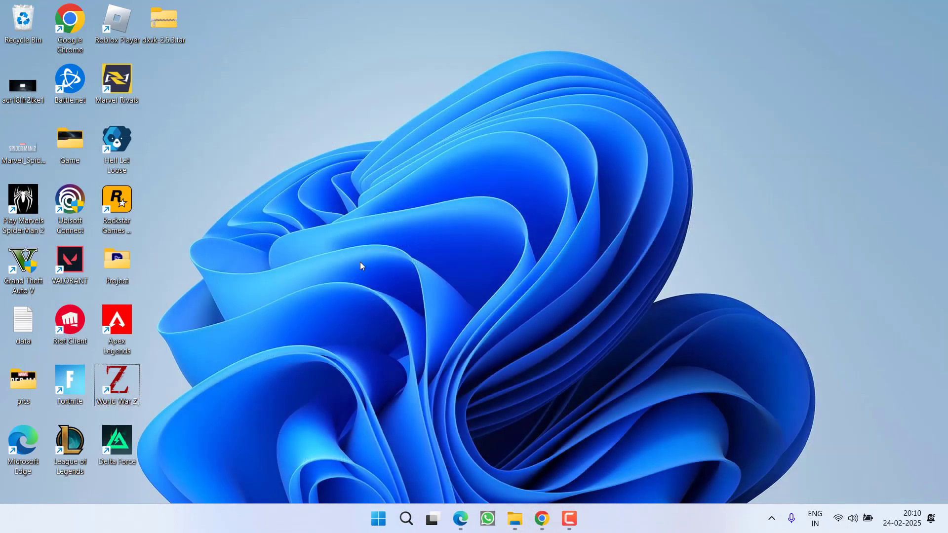